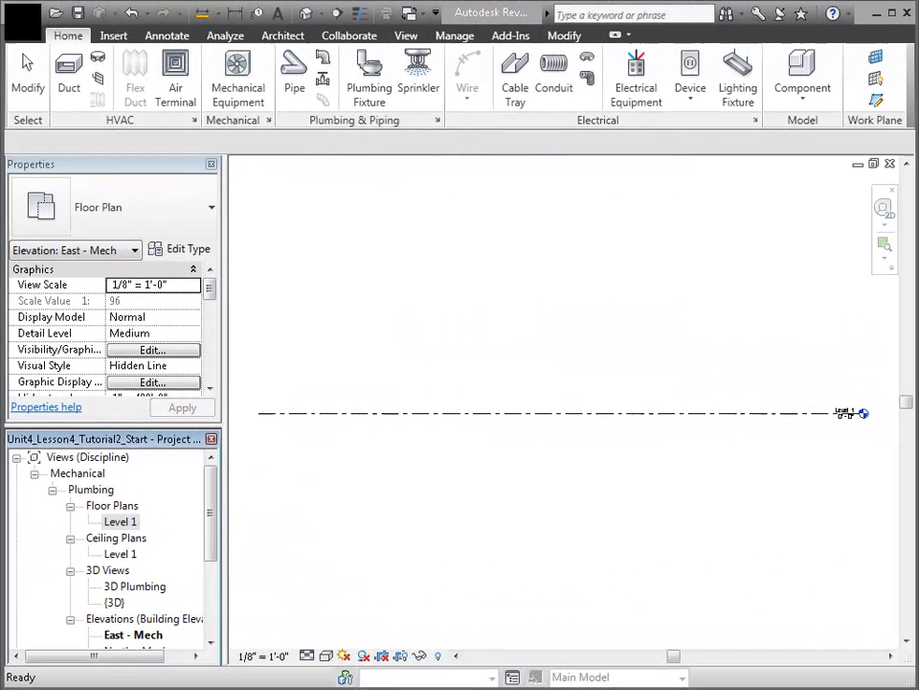
Link ArchitectureWithPlumbingFixtures.rvt into the project, positioned Auto - Origin to Origin
click(115, 39)
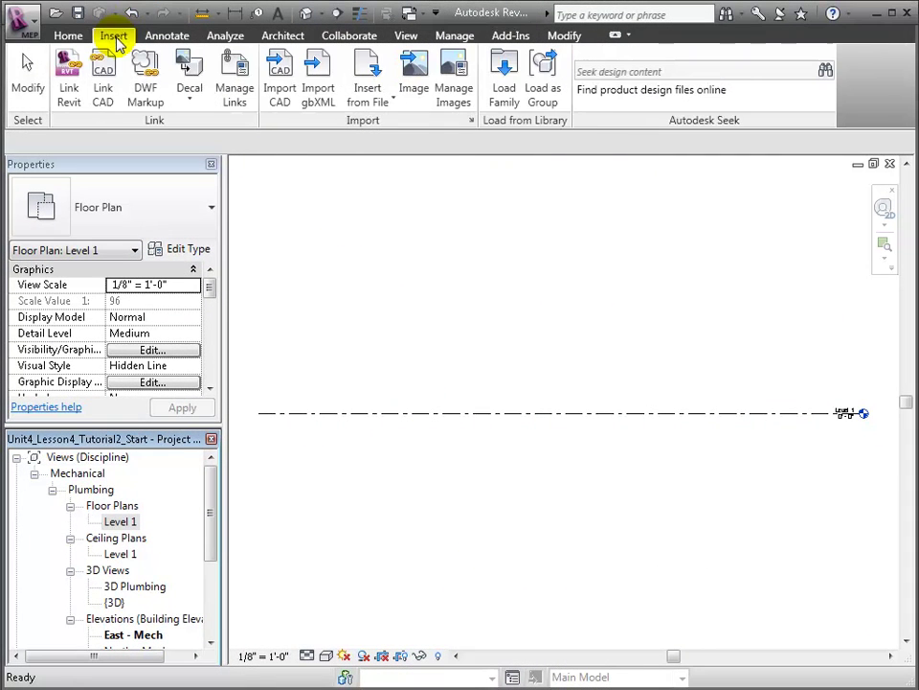
click(73, 80)
click(551, 289)
click(561, 583)
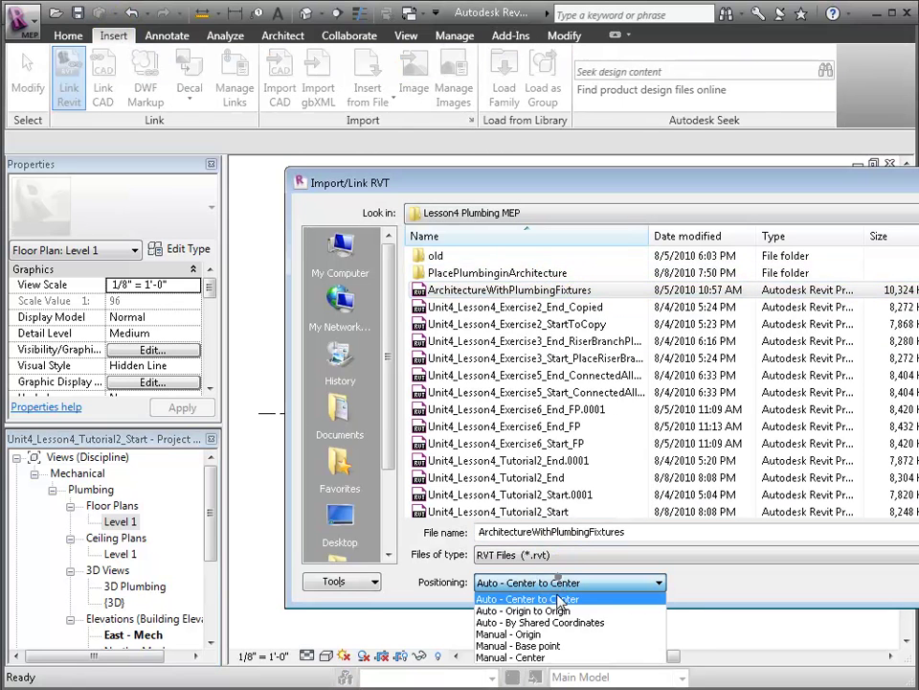
click(559, 610)
key(Return)
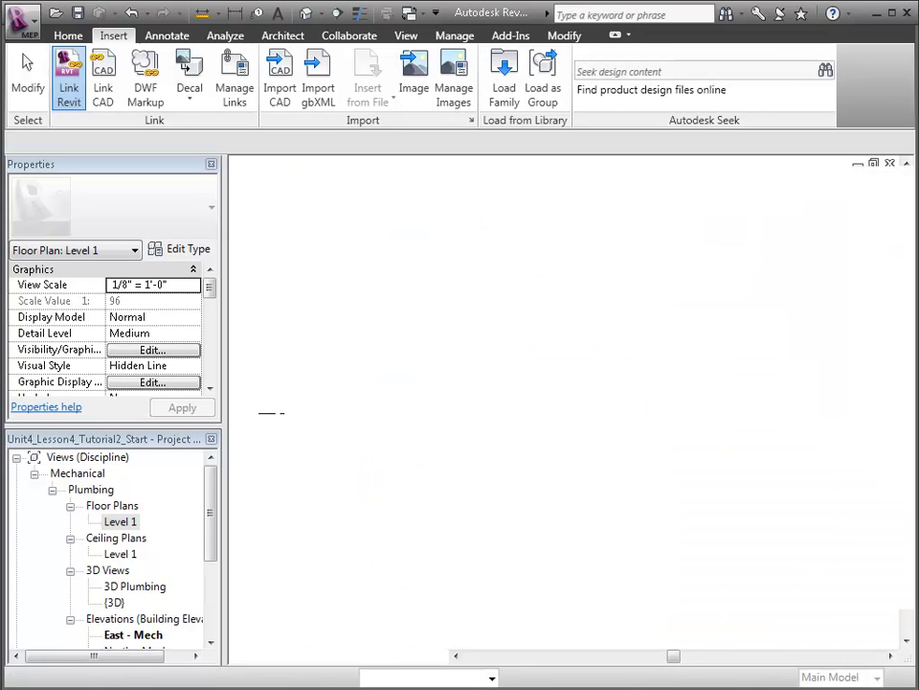
scroll(693, 594, down, 2)
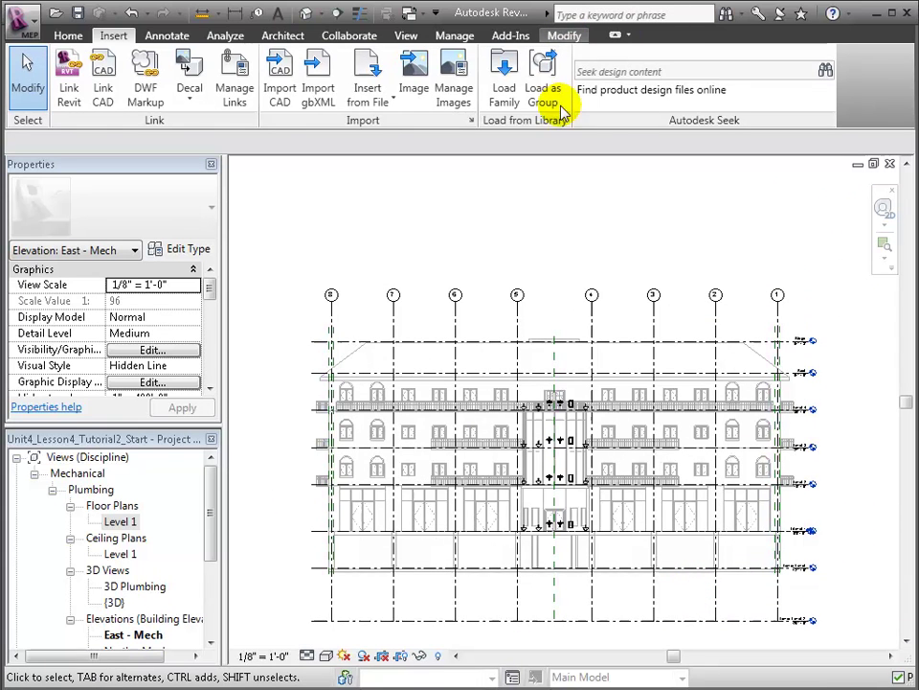
Pin the linked architectural model in place
click(564, 36)
click(487, 82)
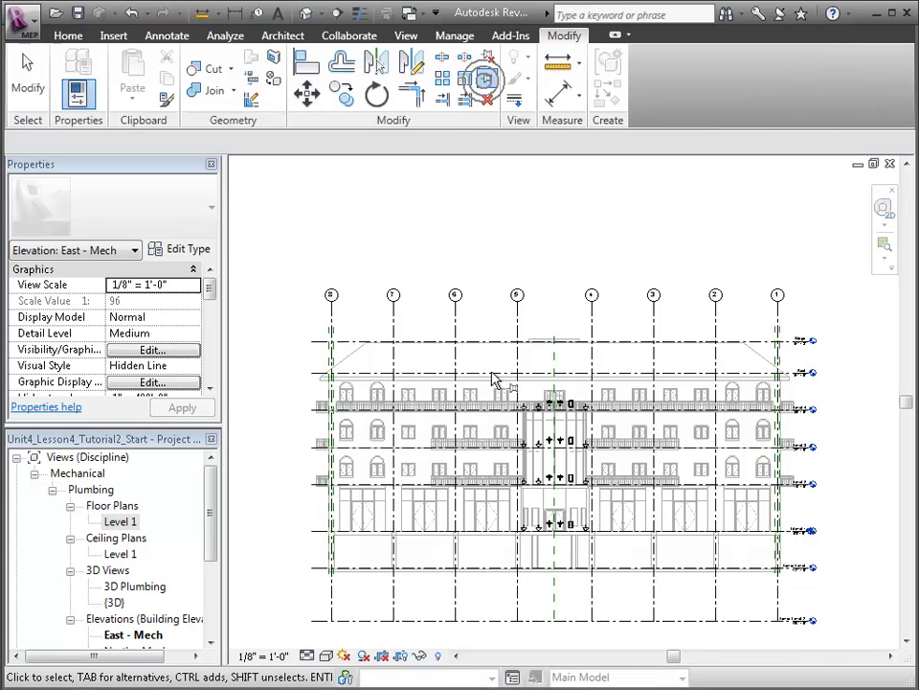
click(492, 375)
right_click(521, 381)
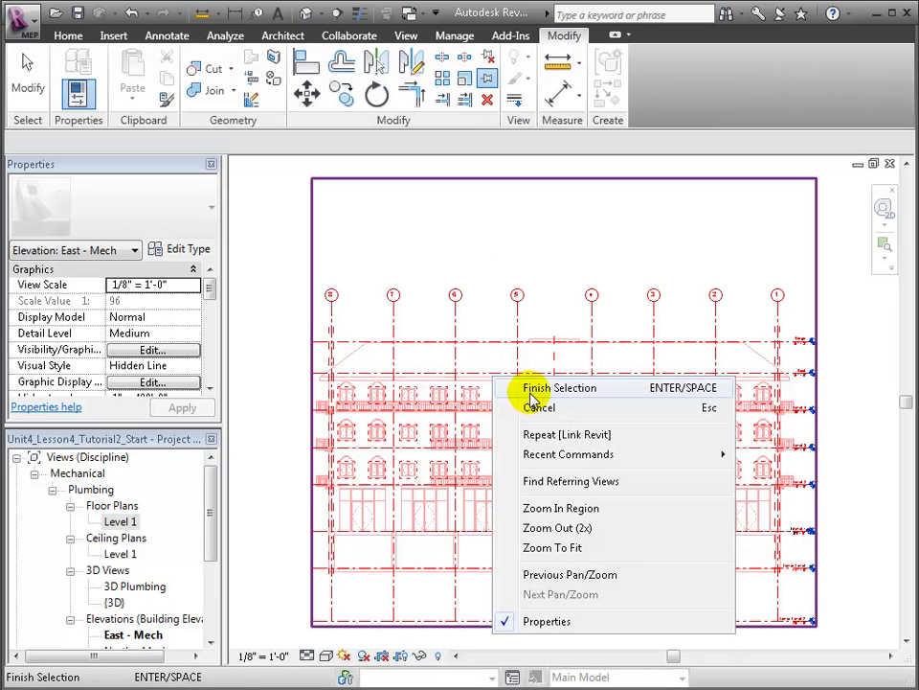
click(532, 387)
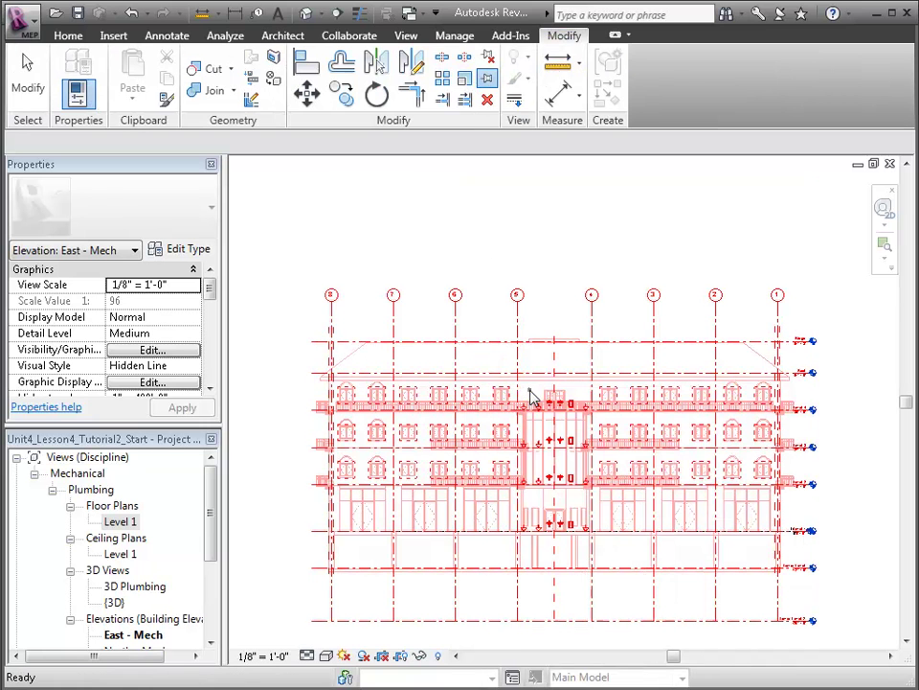
click(273, 336)
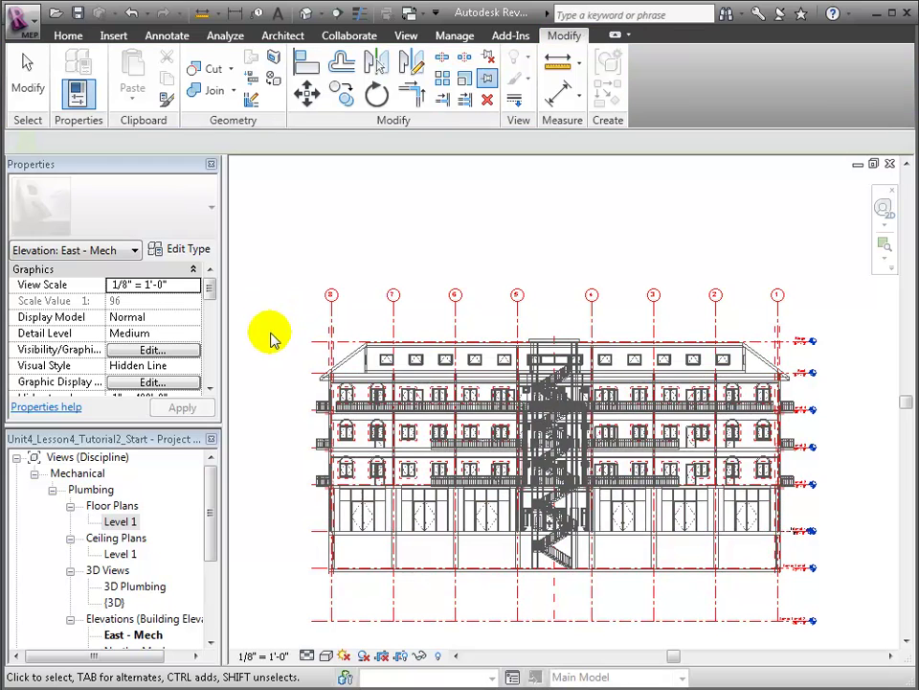
Start Copy/Monitor on the linked architectural model in Copy mode
click(350, 35)
click(594, 99)
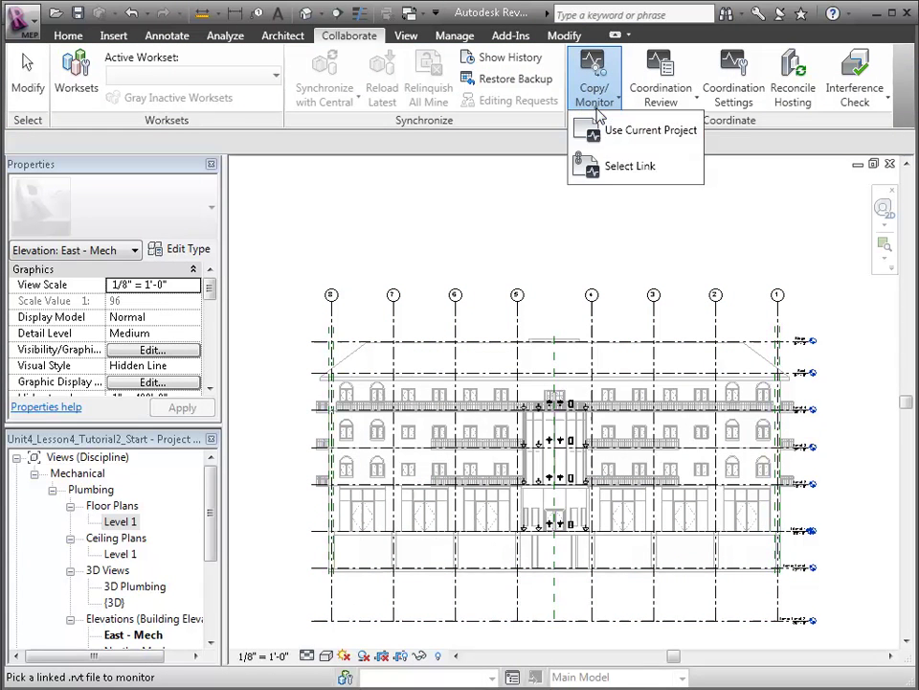
click(595, 166)
click(596, 329)
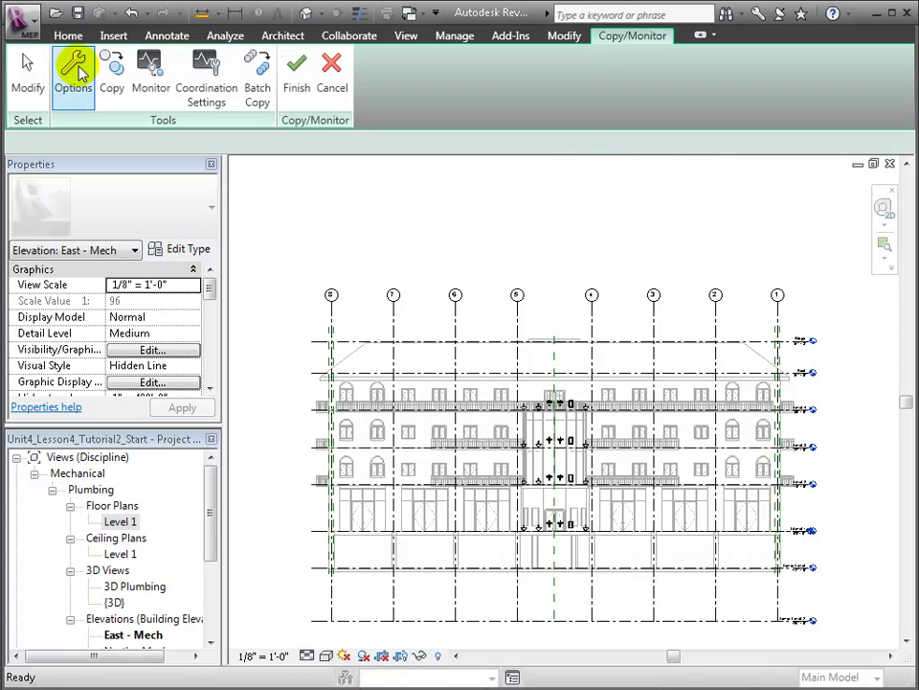
click(112, 77)
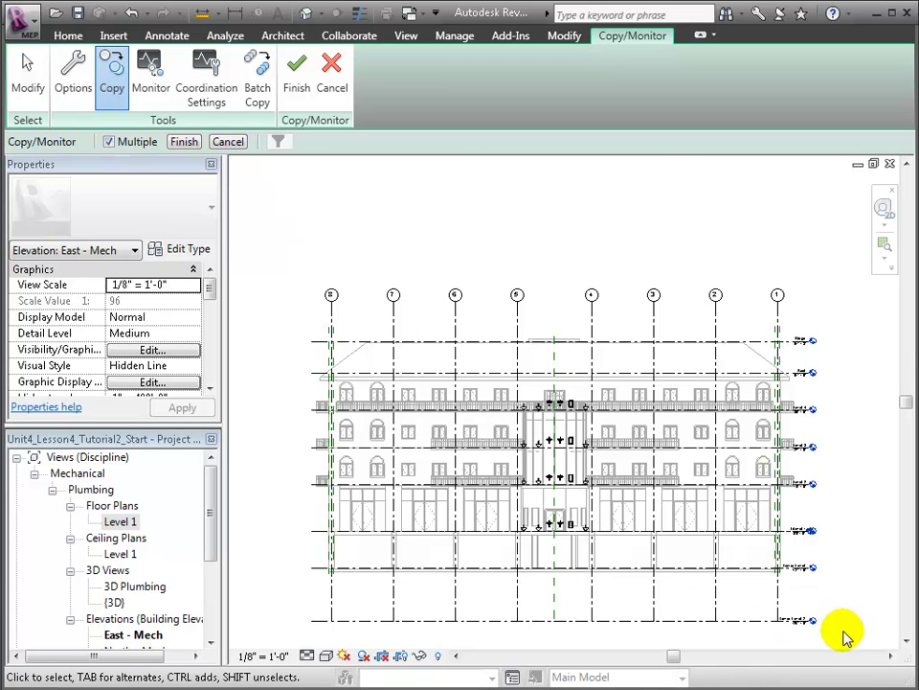
Copy the link's grids and levels, filtering the crossing selection to Grids and Levels only
drag(843, 630, 265, 253)
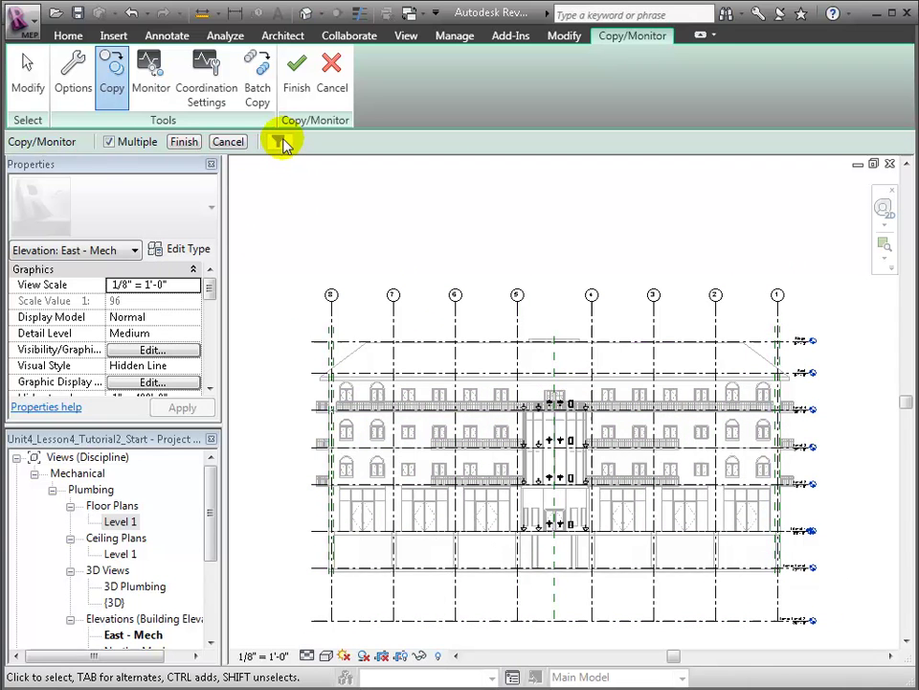
click(278, 141)
click(554, 265)
click(298, 250)
click(299, 264)
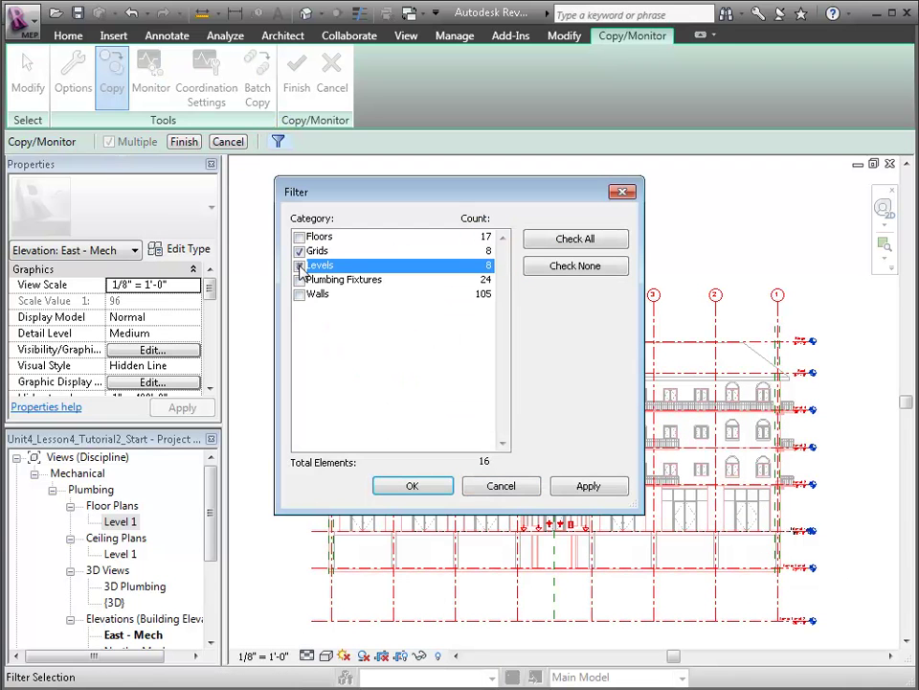
click(585, 491)
click(417, 490)
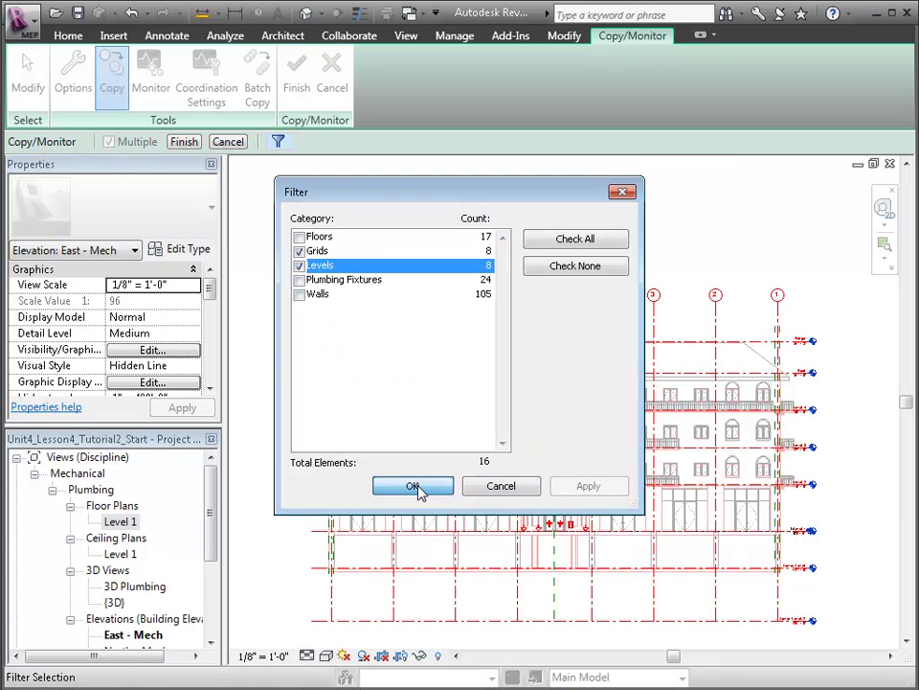
click(184, 143)
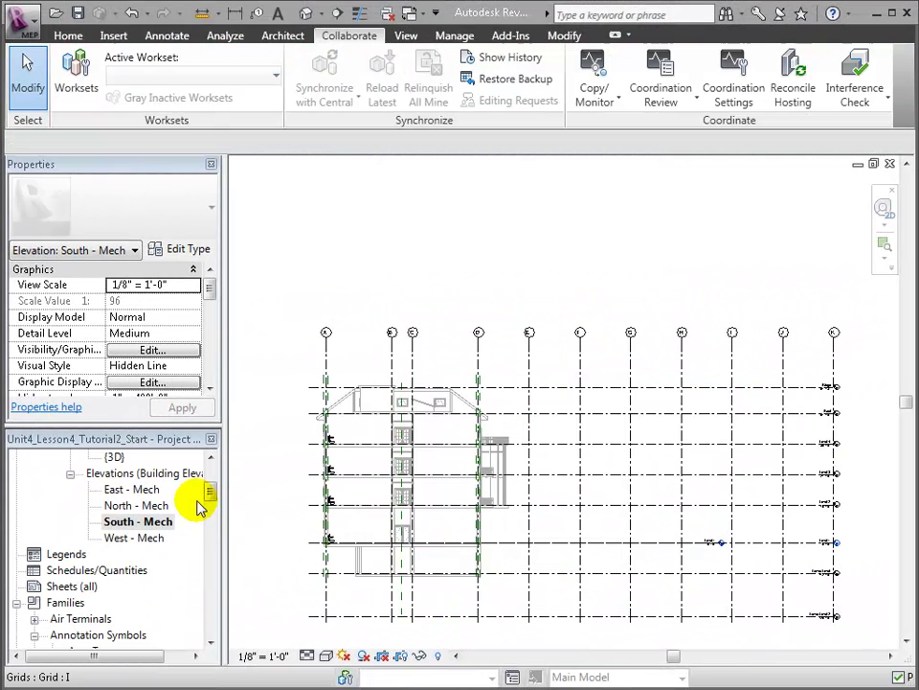
Create floor plans for Level 2 through Roof and close the hidden view windows
drag(206, 498, 215, 476)
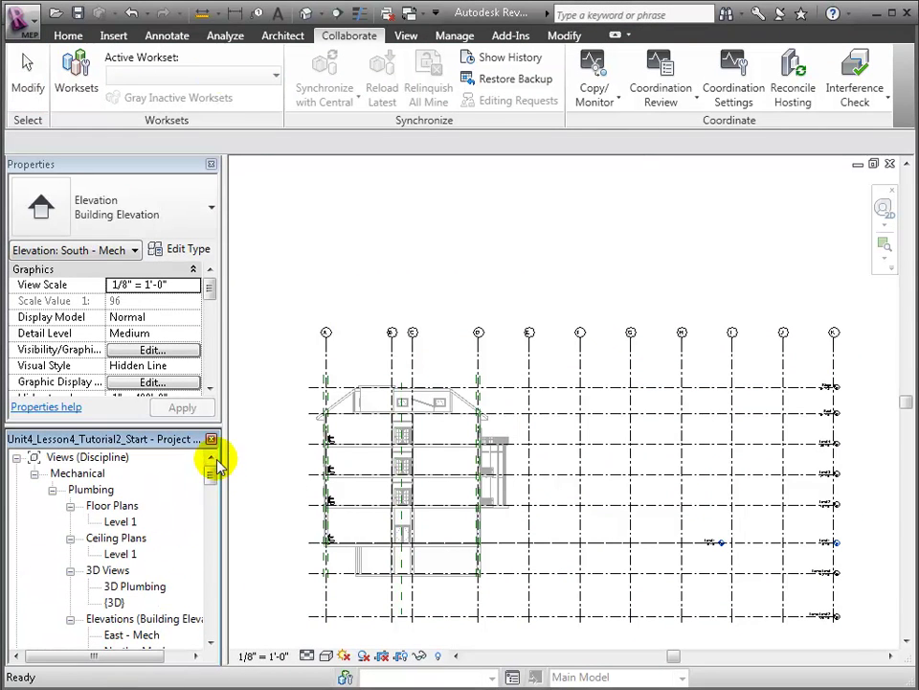
click(410, 35)
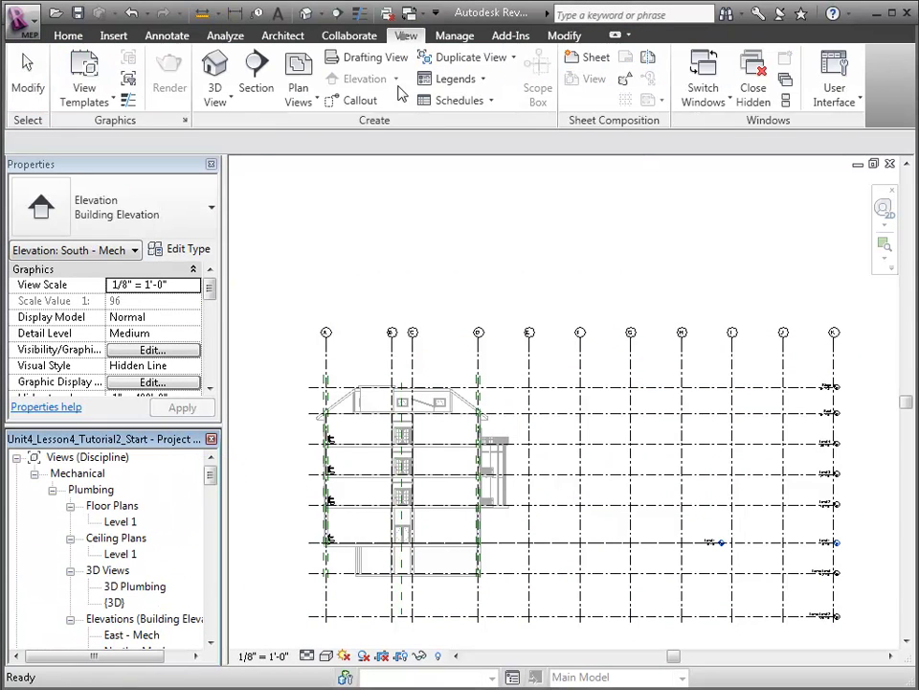
click(298, 96)
click(317, 139)
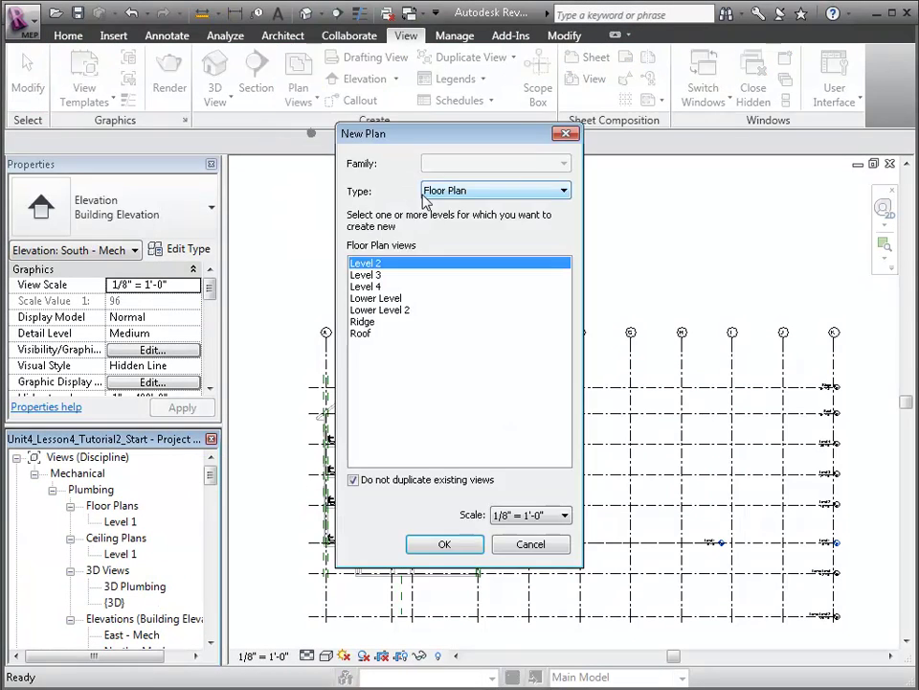
shift+click(365, 333)
double_click(365, 333)
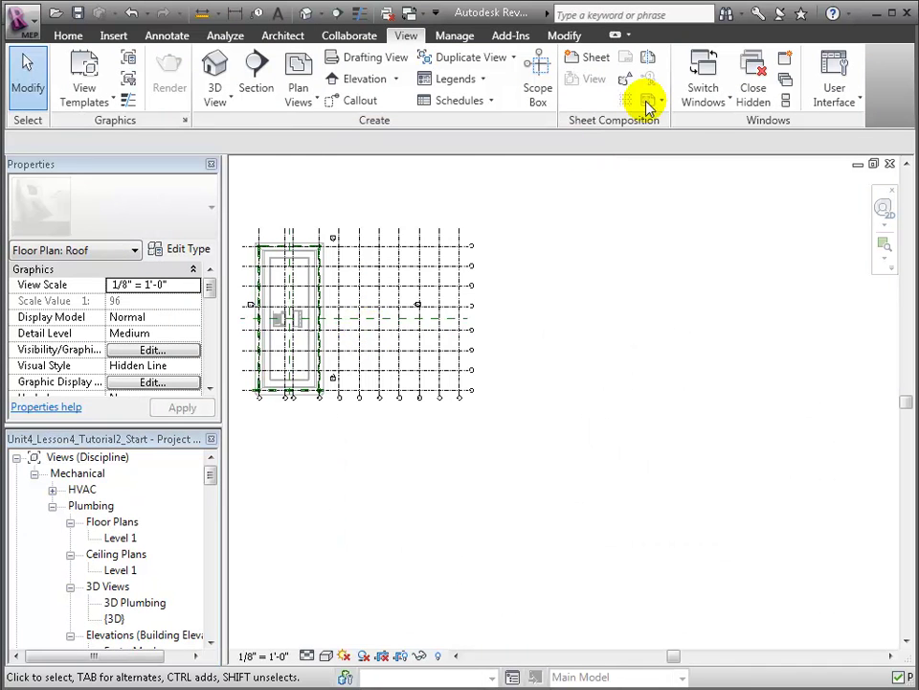
click(754, 93)
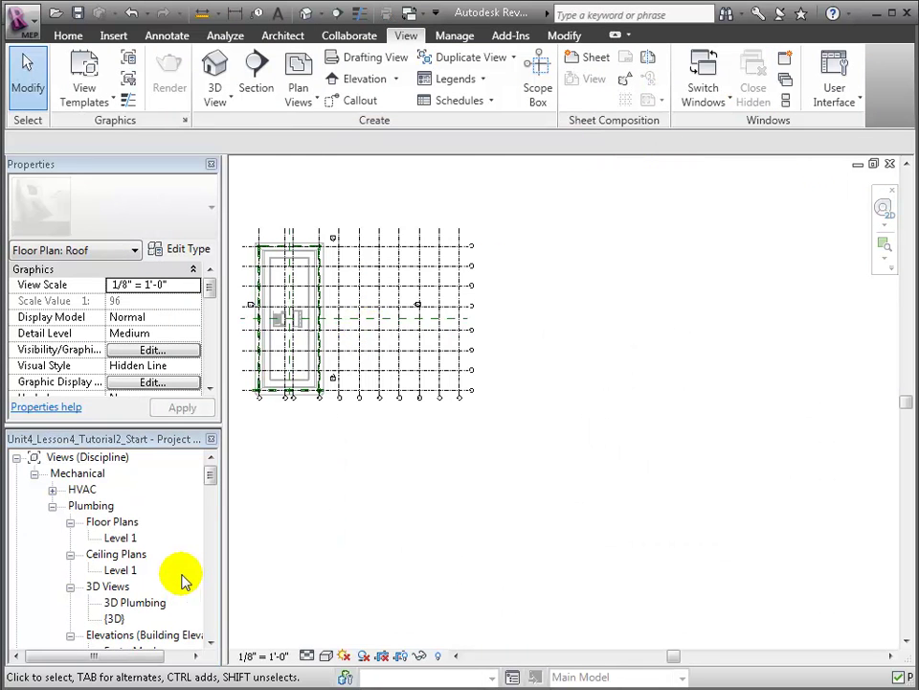
Create reflected ceiling plans for Level 2 through Roof
click(297, 84)
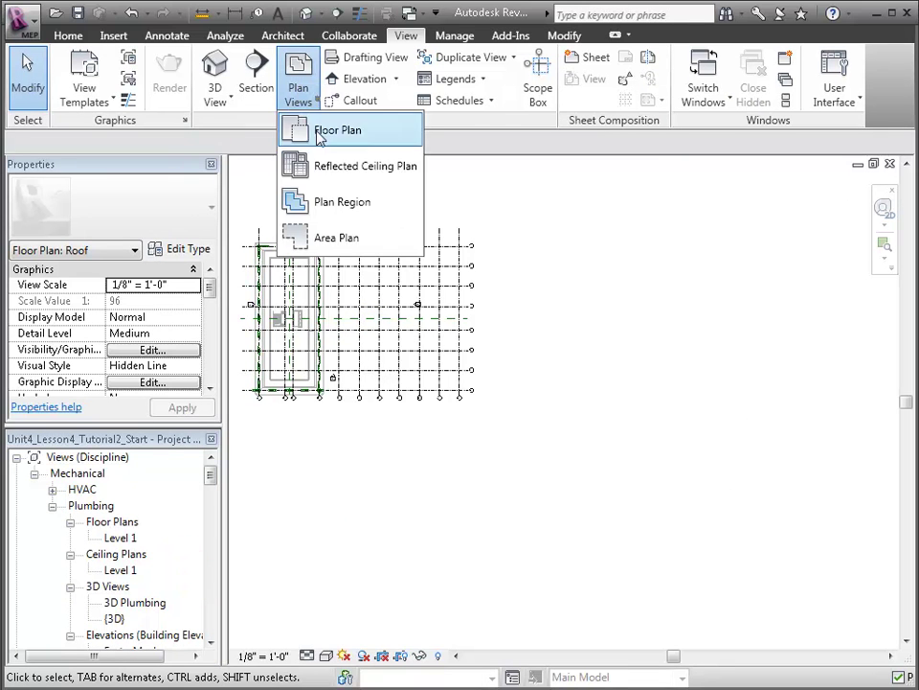
click(322, 168)
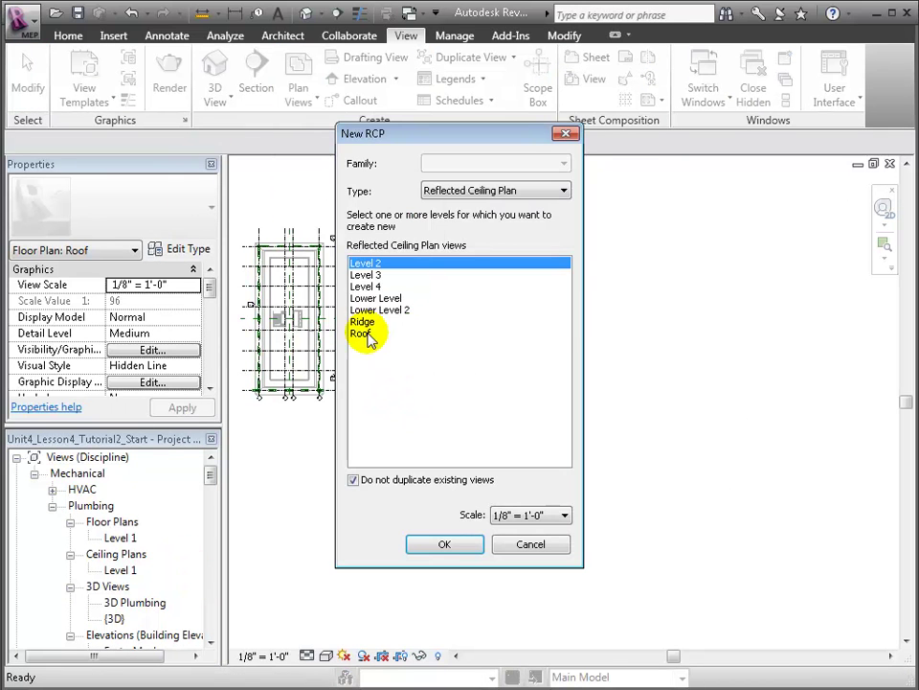
shift+click(370, 334)
click(444, 544)
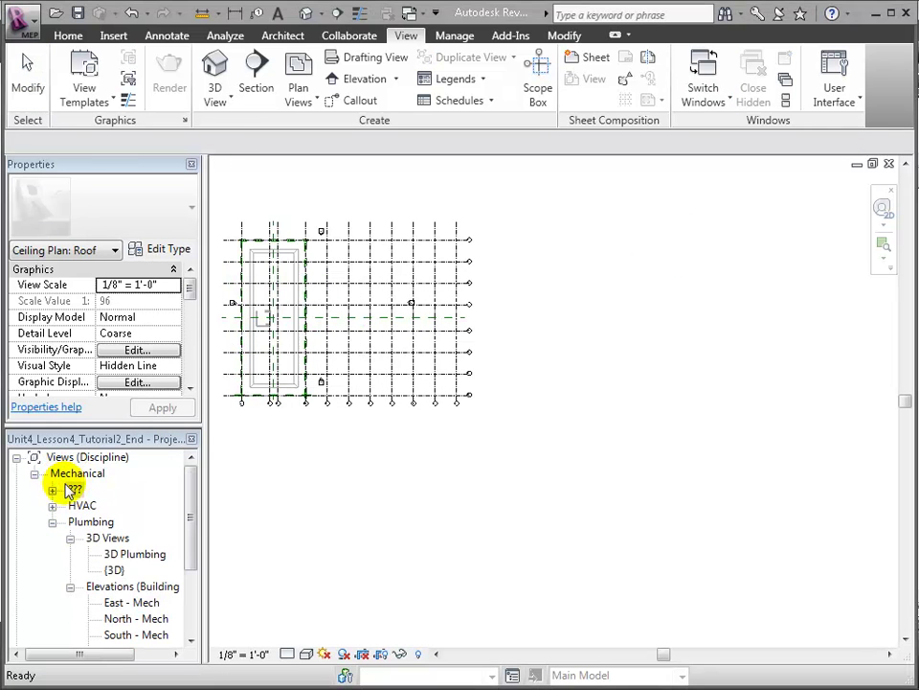
Set the Sub-Discipline of the Level 1 to Roof floor plans to Plumbing
click(52, 507)
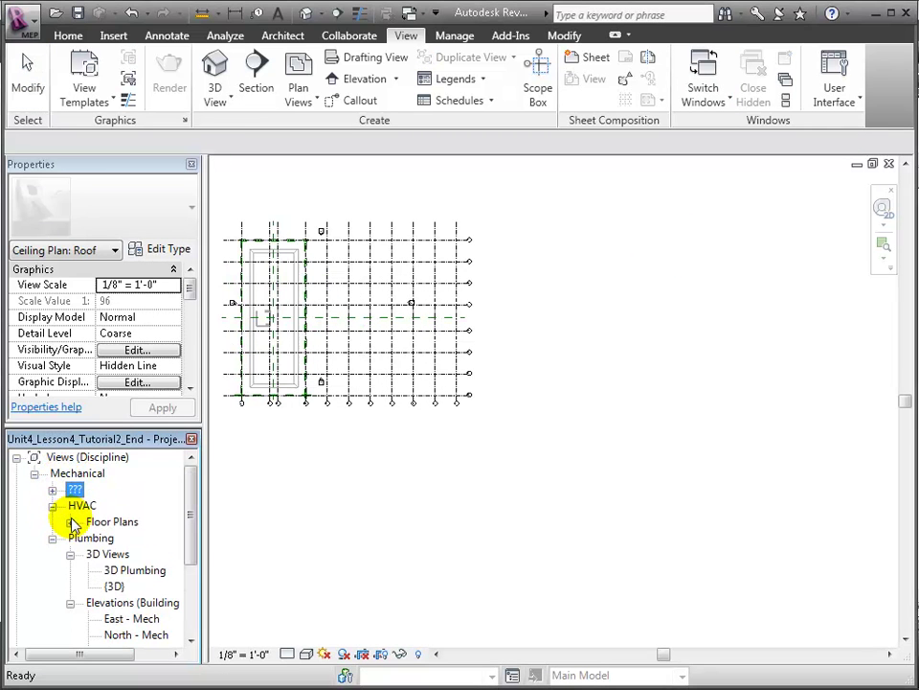
click(71, 523)
click(117, 522)
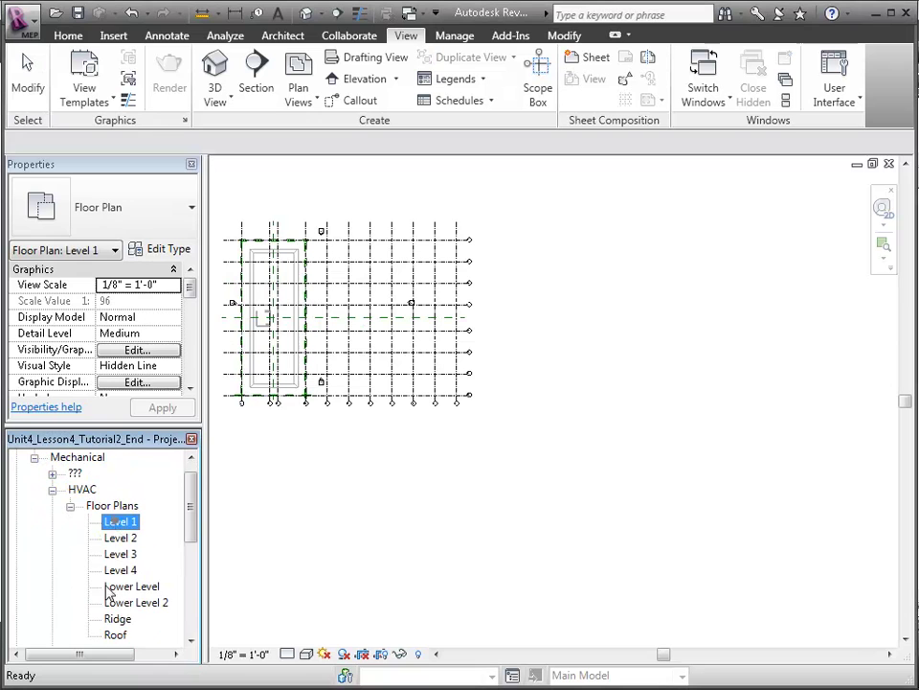
shift+click(114, 636)
drag(186, 293, 190, 323)
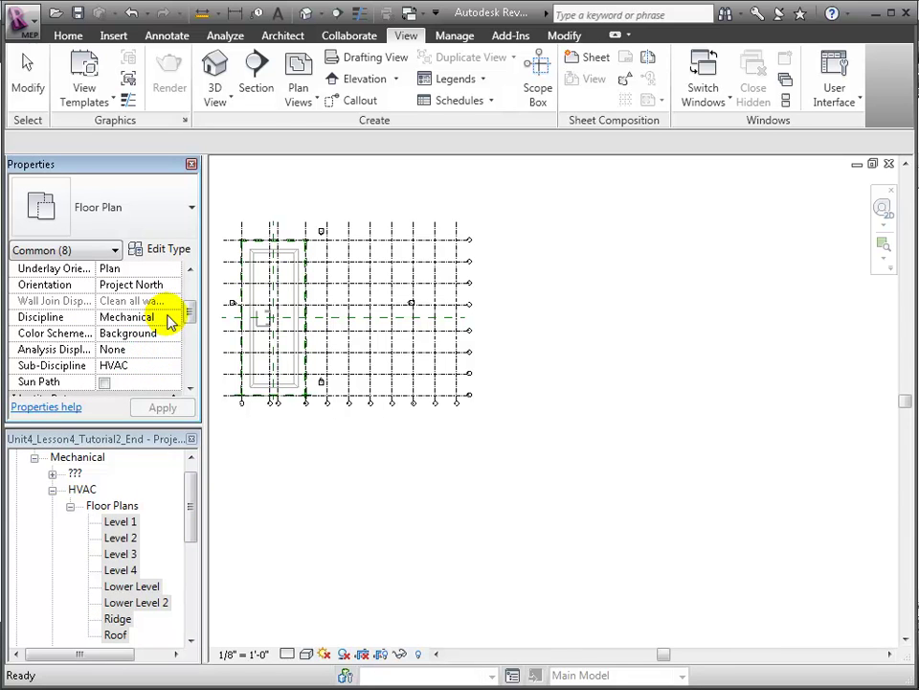
click(171, 366)
click(173, 366)
click(156, 412)
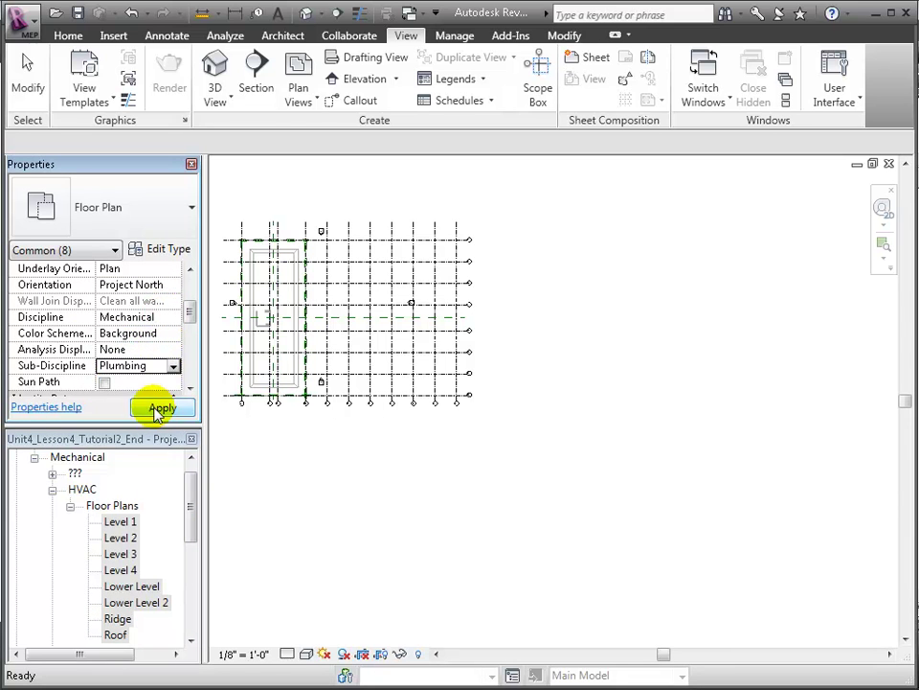
click(160, 407)
Set the Sub-Discipline of the Level 1 to Roof ceiling plans to Plumbing
click(53, 490)
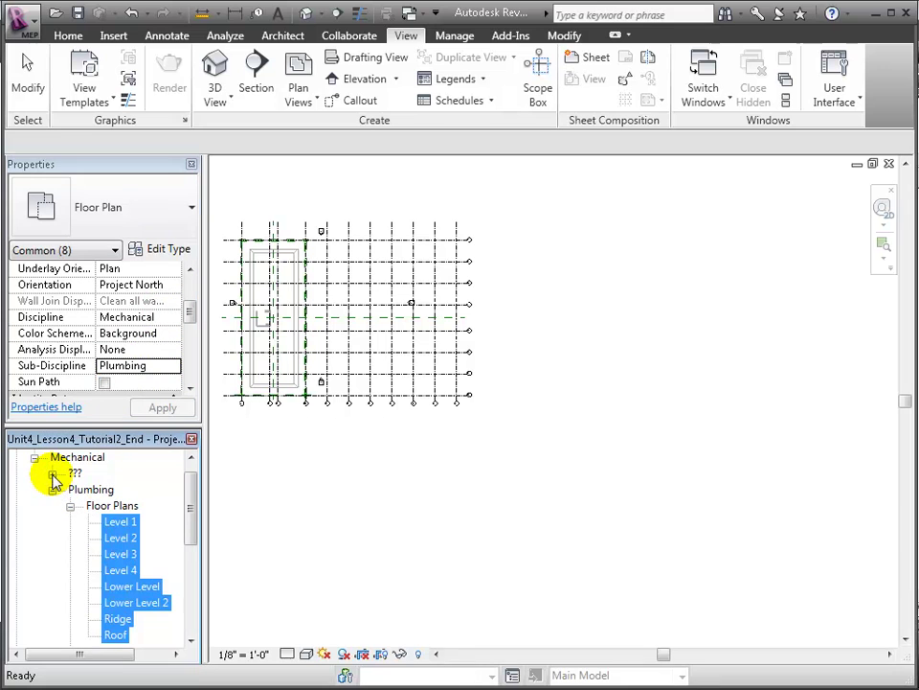
click(74, 489)
click(115, 513)
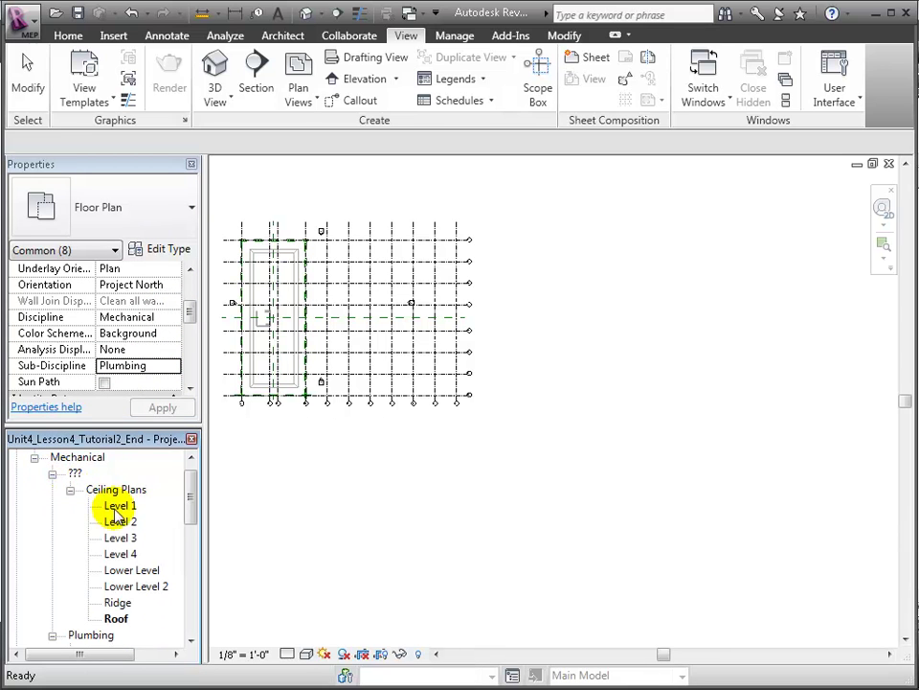
shift+click(117, 619)
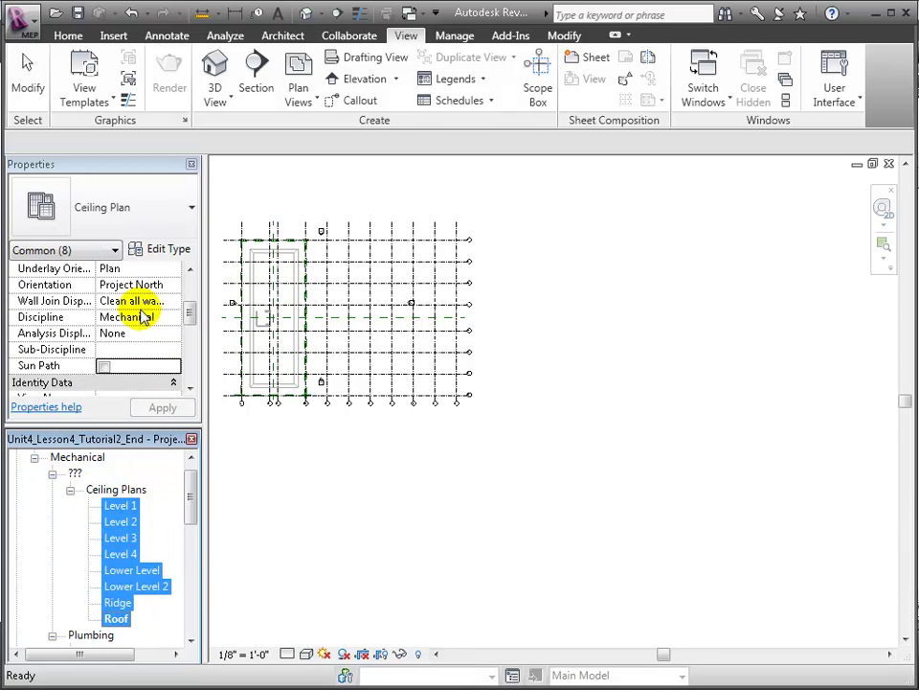
click(172, 350)
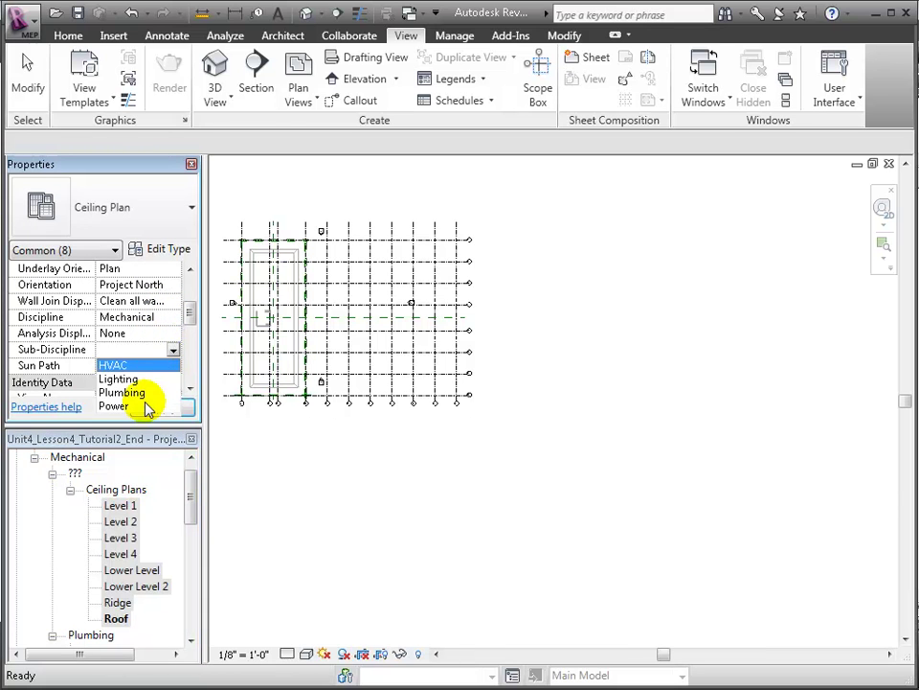
click(134, 392)
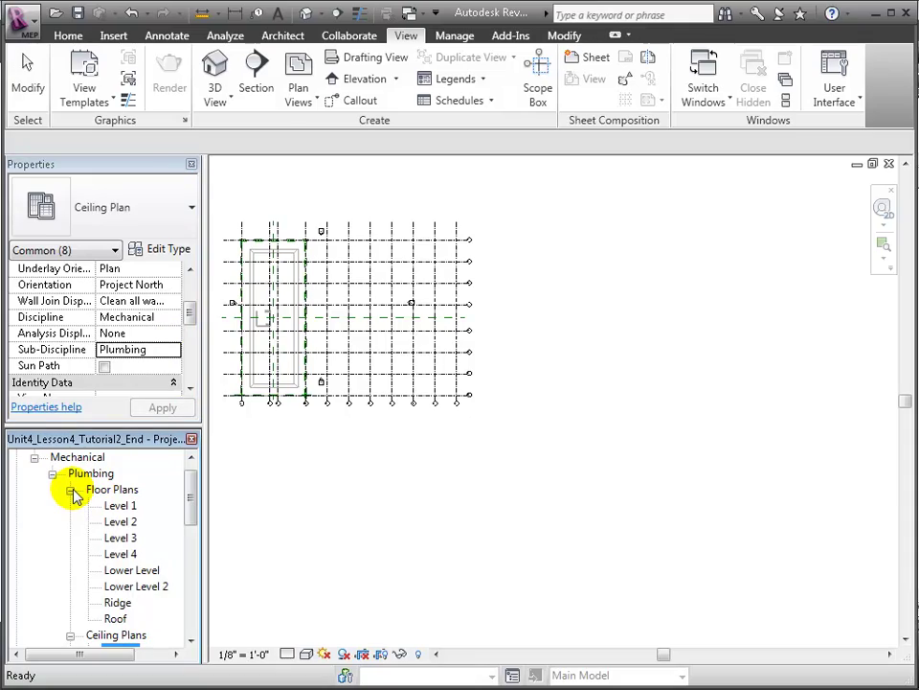
Open the Plumbing Level 1 floor plan and zoom (ZR) onto the restrooms beside the stair
click(71, 490)
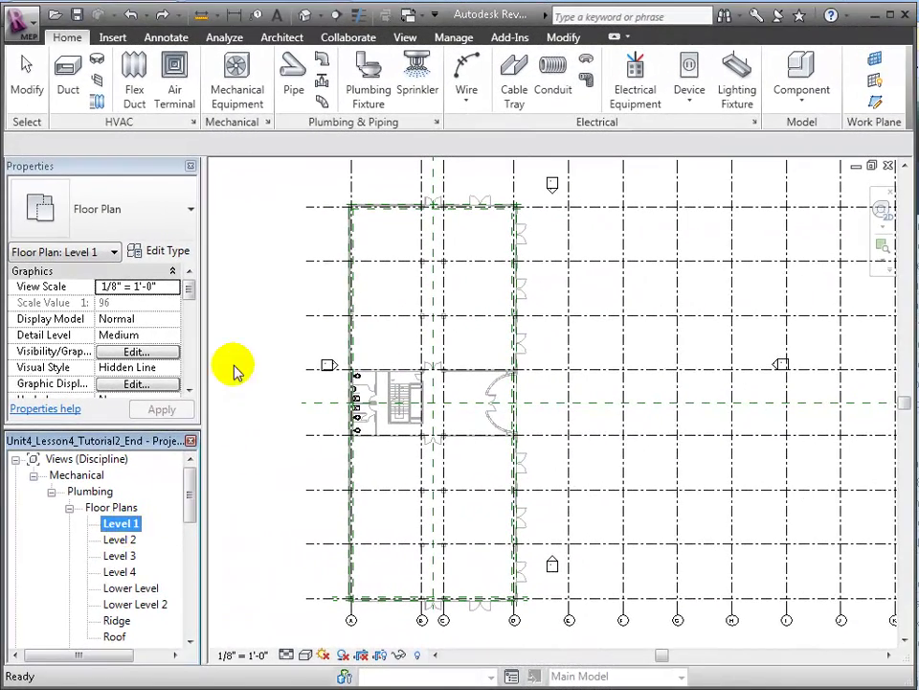
click(246, 365)
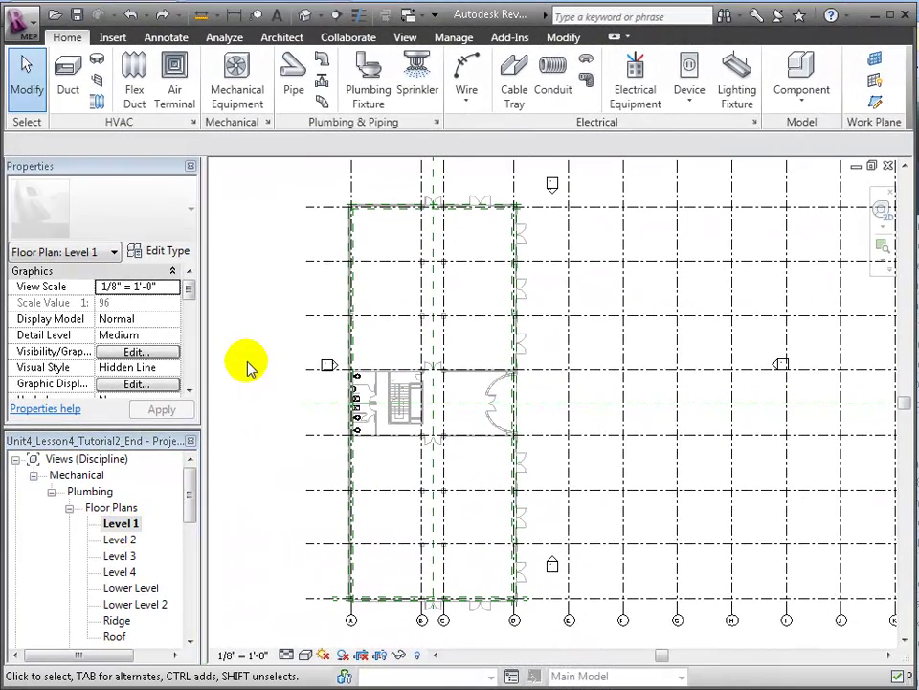
key(z)
key(r)
drag(316, 334, 421, 464)
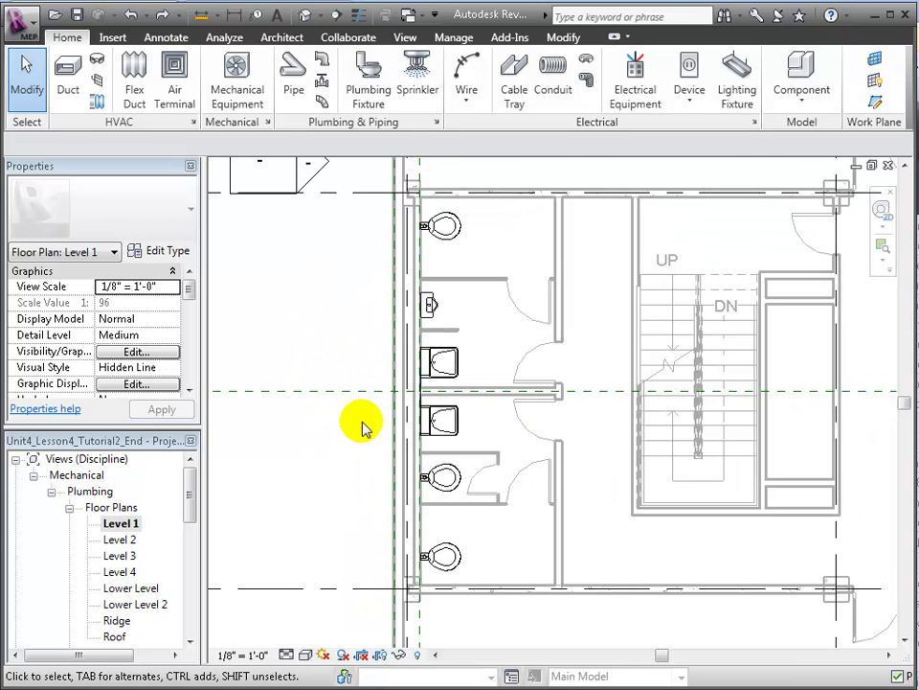
click(349, 41)
Start Copy/Monitor with Select Link on the linked architectural model
click(595, 96)
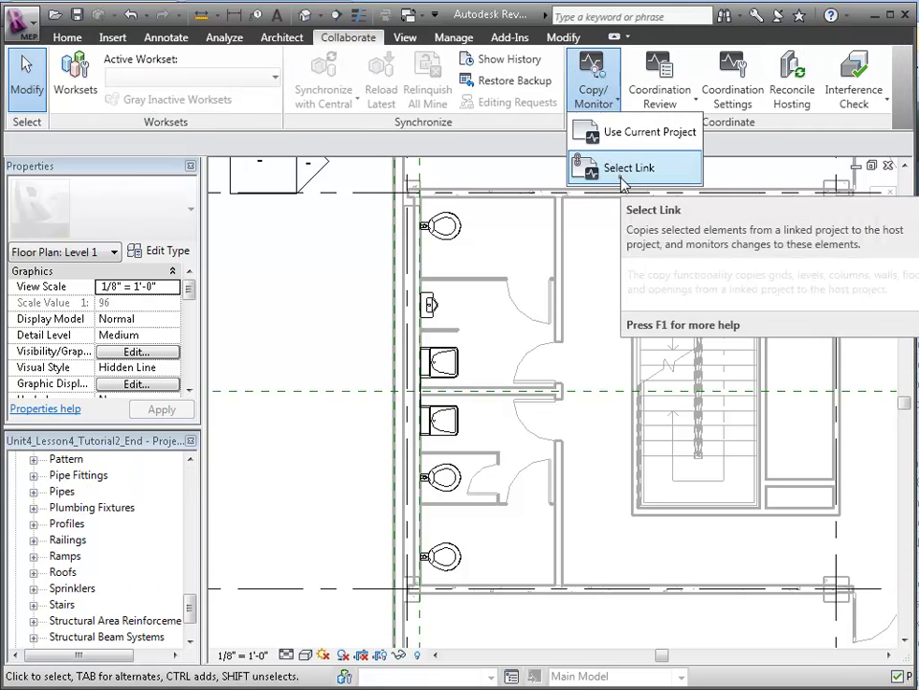
click(622, 168)
click(640, 207)
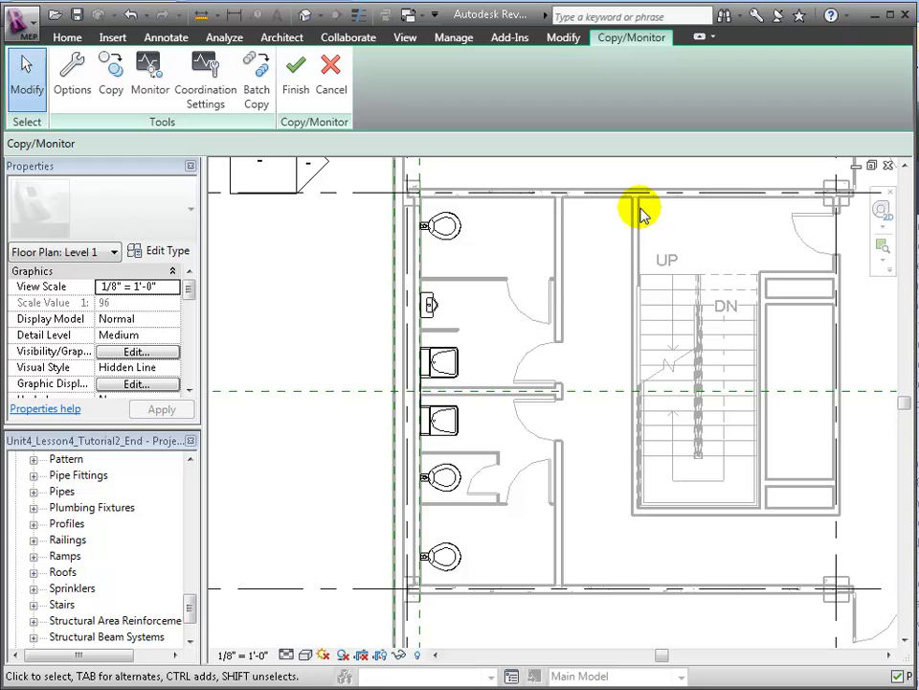
Set Plumbing Fixtures coordination to Copy individually with Copy original mapping, and save
click(212, 85)
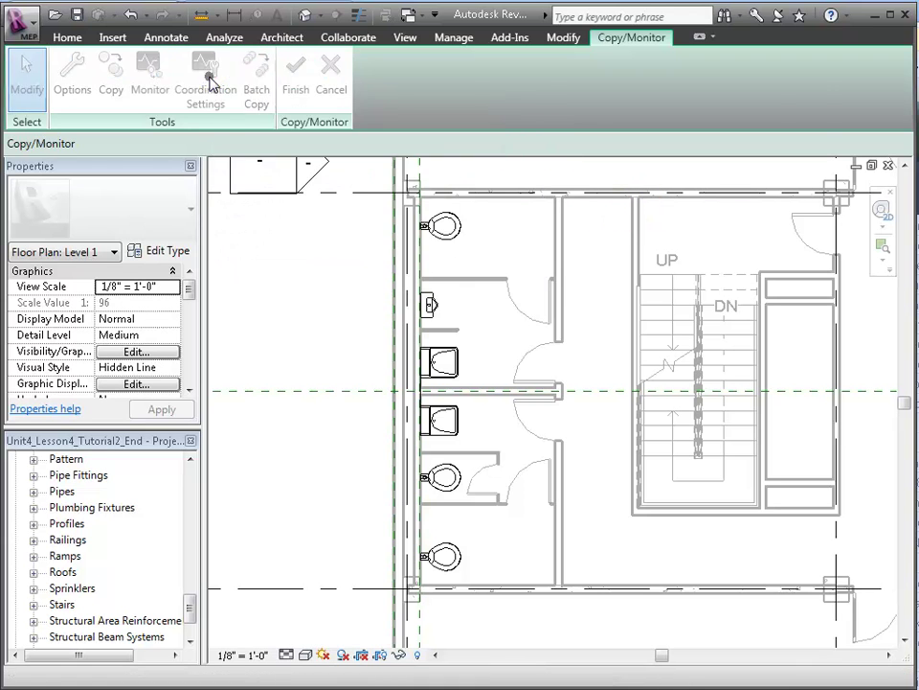
click(316, 207)
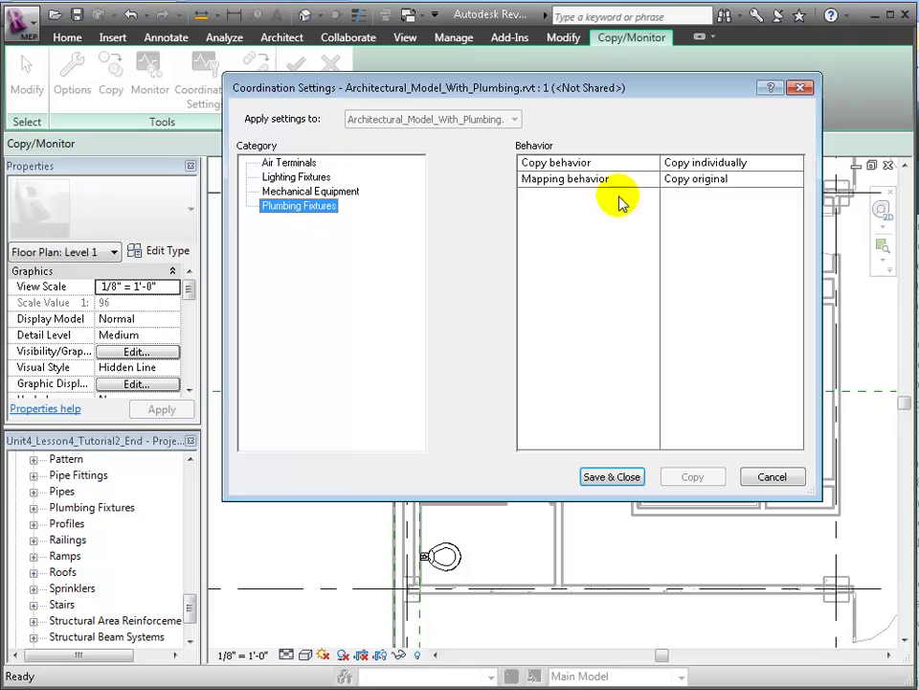
click(789, 165)
click(794, 165)
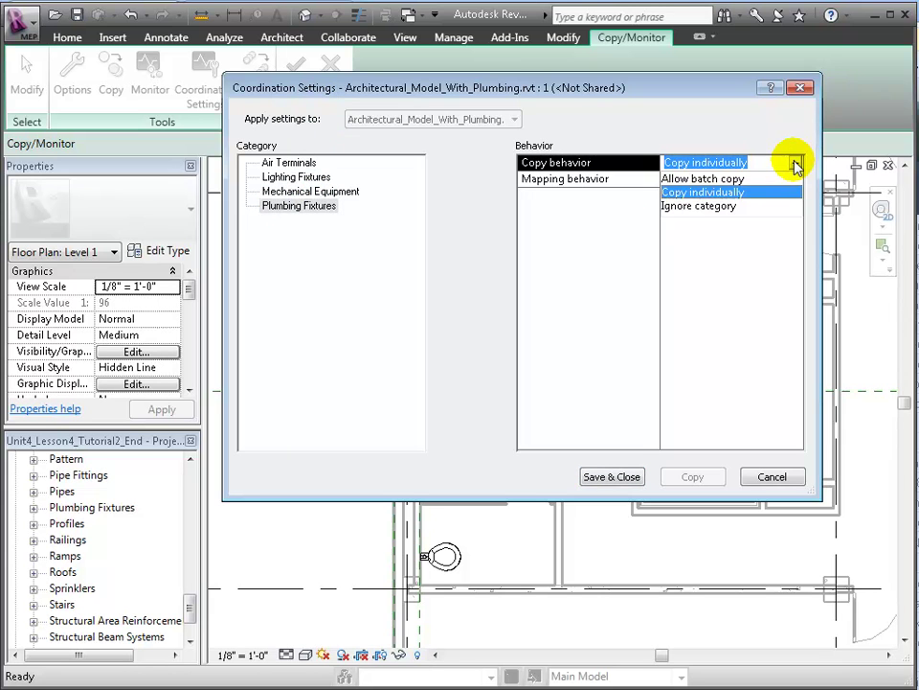
click(794, 165)
click(794, 178)
click(794, 179)
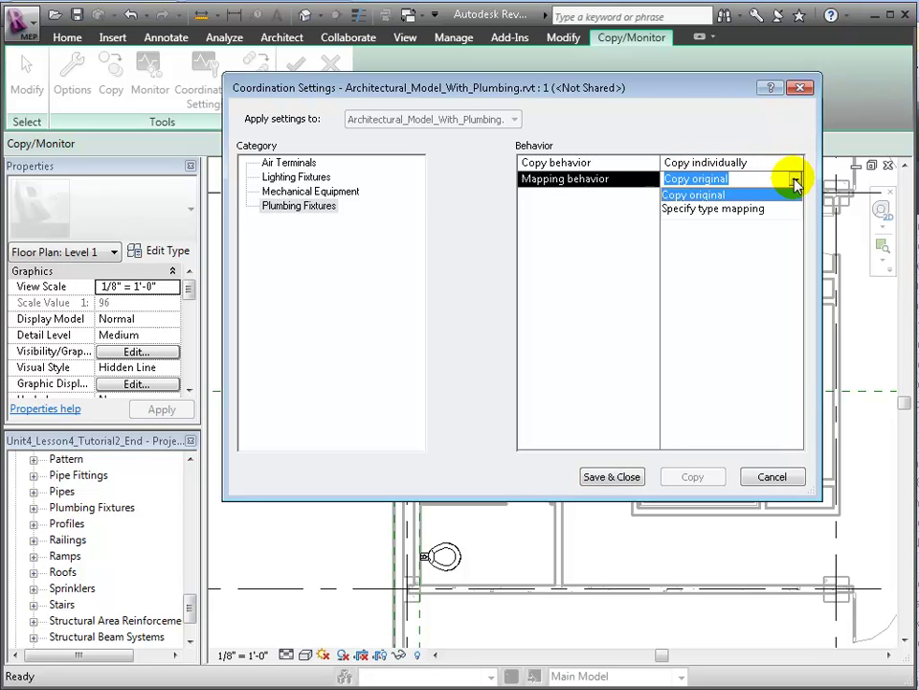
click(795, 181)
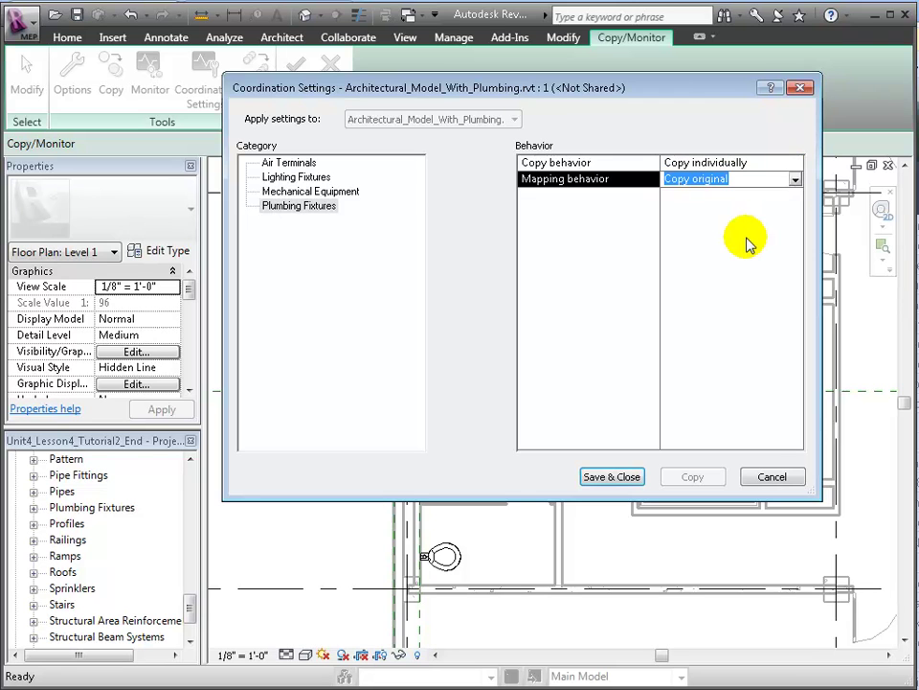
click(634, 463)
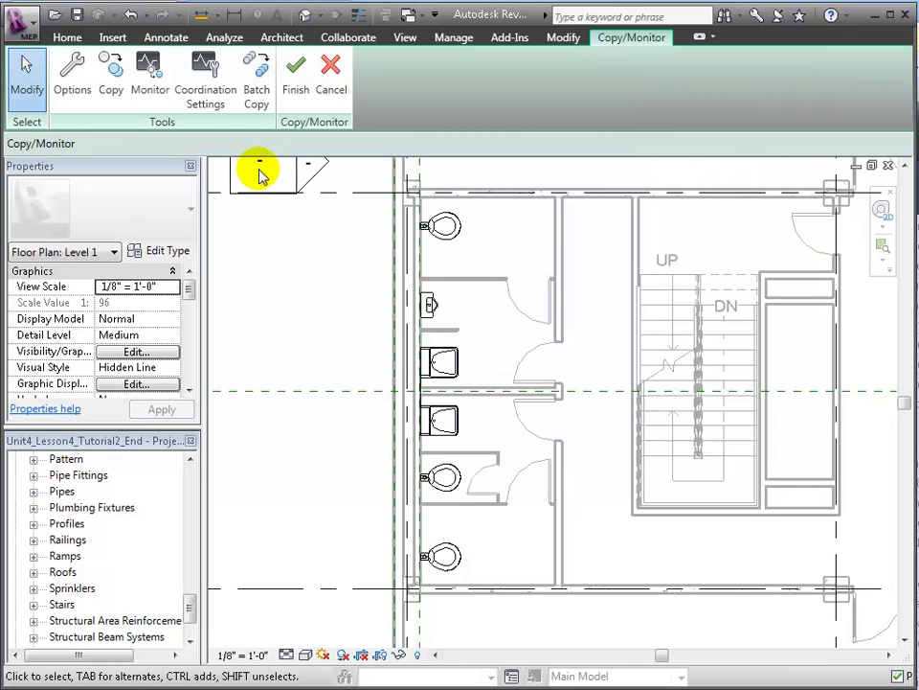
Copy the top toilet and the sink from the link individually
click(111, 83)
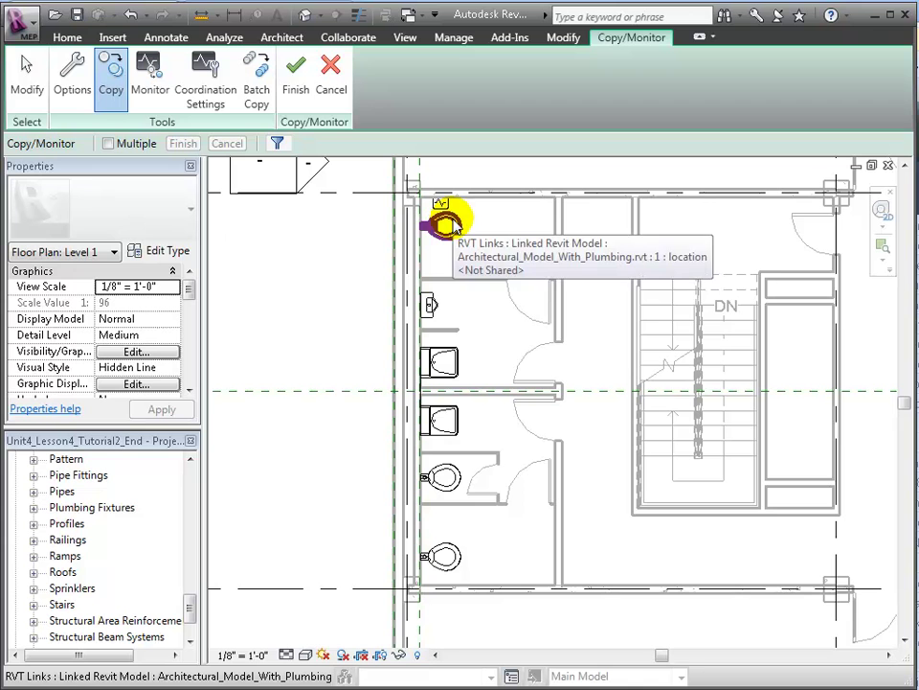
click(448, 222)
click(437, 305)
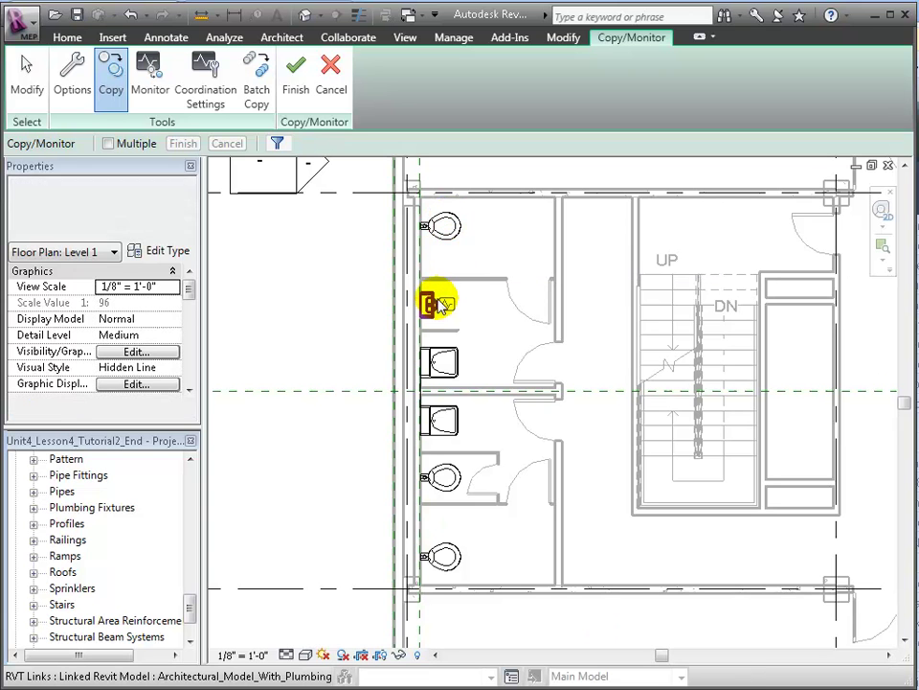
Select the remaining toilets with Multiple, filter out Walls, and finish copying the fixtures
click(247, 182)
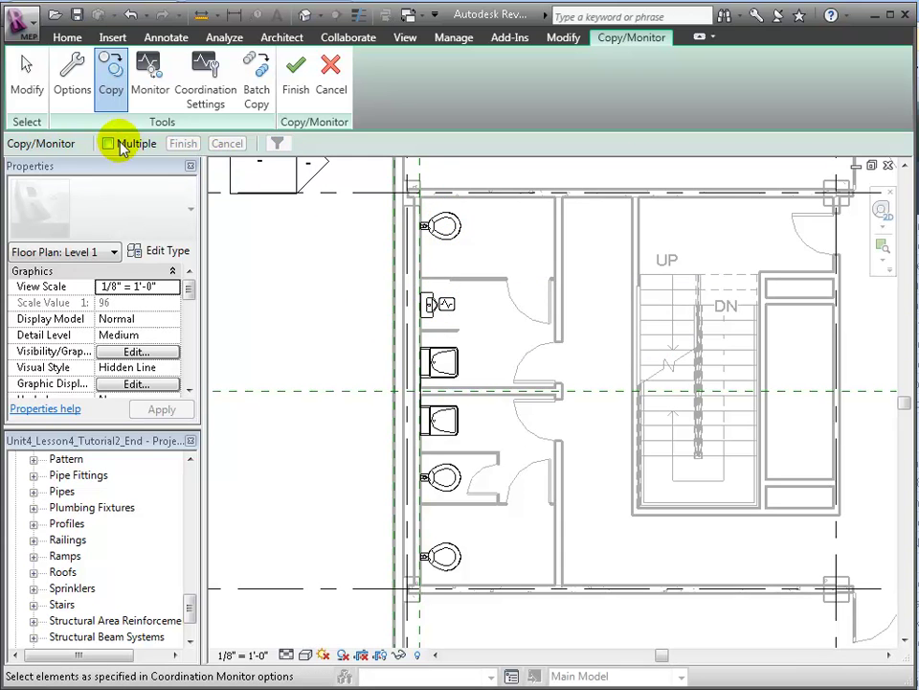
click(110, 145)
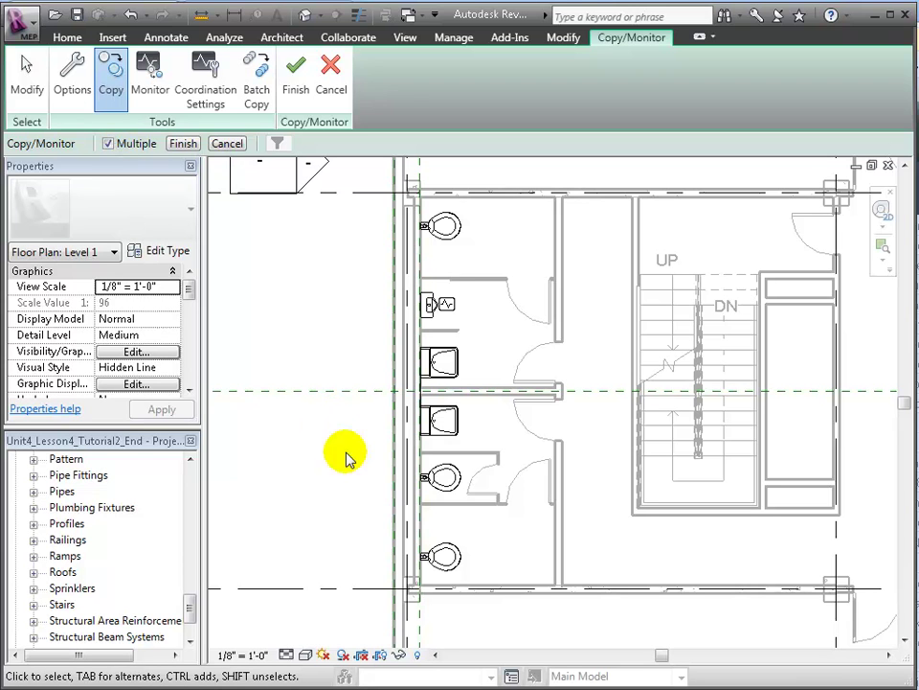
drag(442, 550, 434, 335)
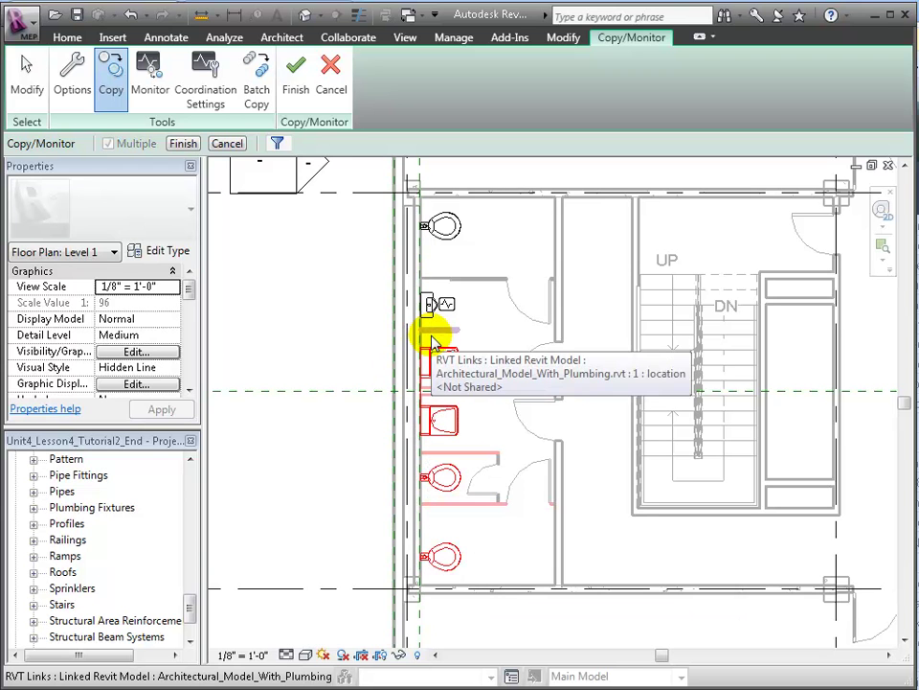
click(278, 143)
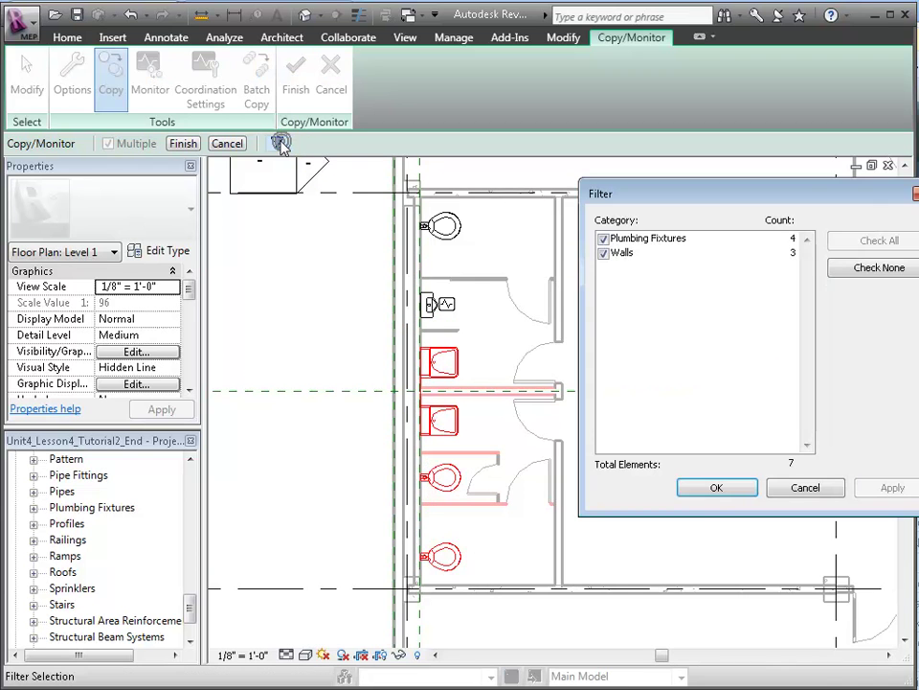
click(604, 253)
click(888, 486)
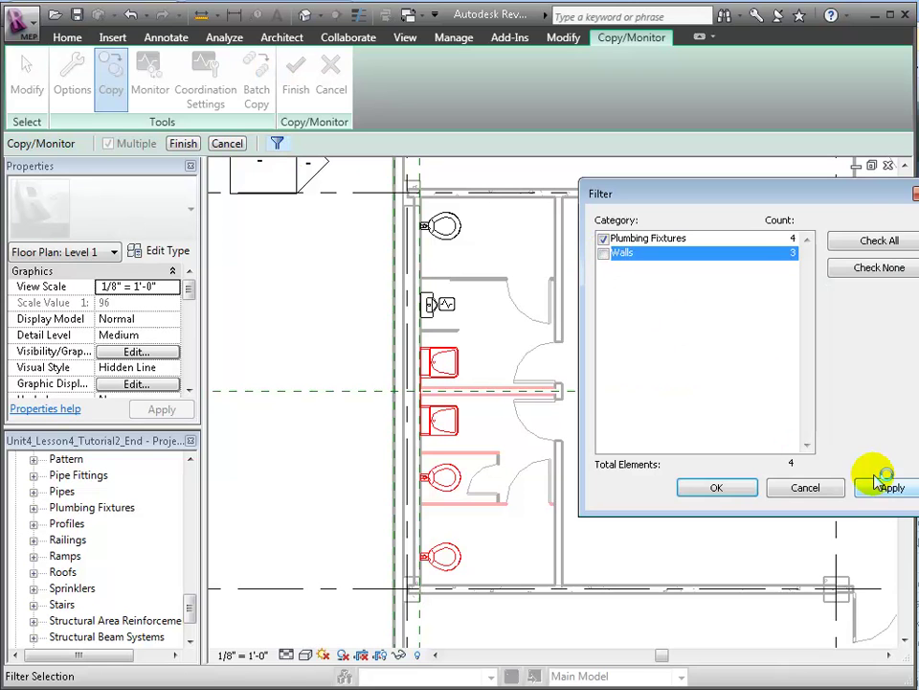
click(743, 491)
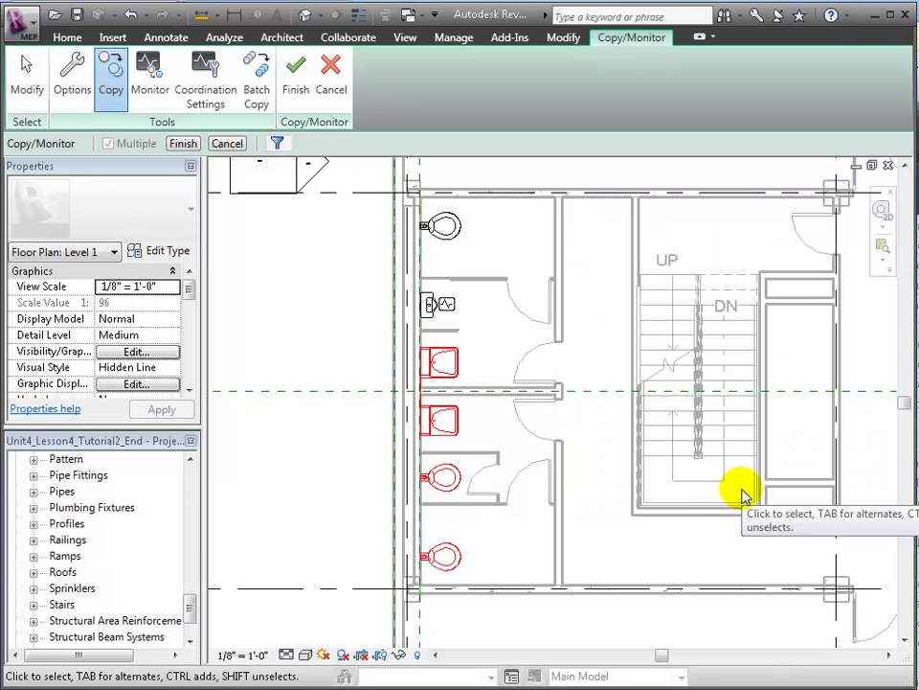
click(188, 144)
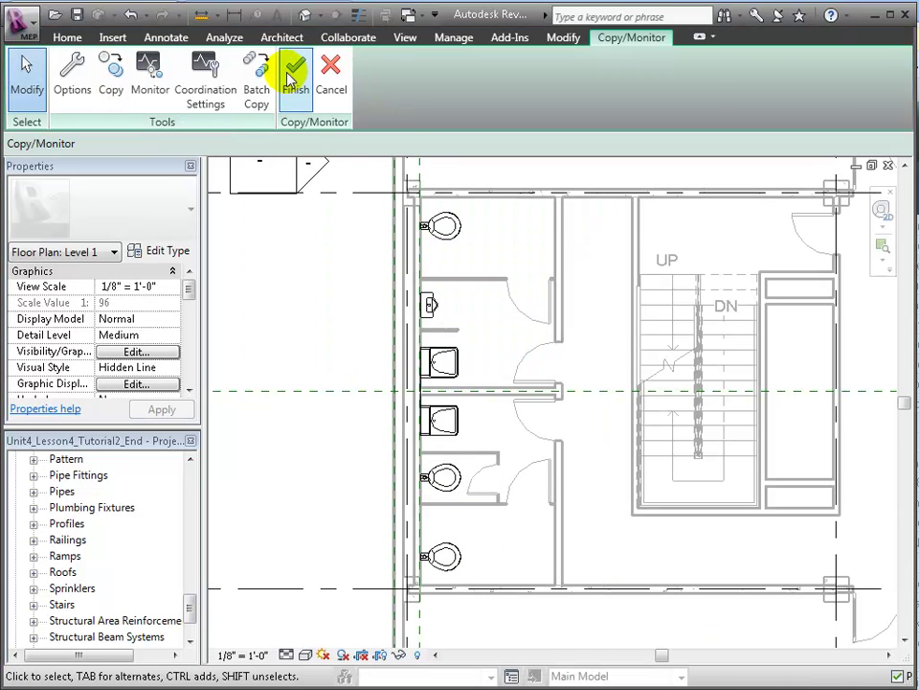
End the copy/monitor session and open the 3D Plumbing view
click(292, 77)
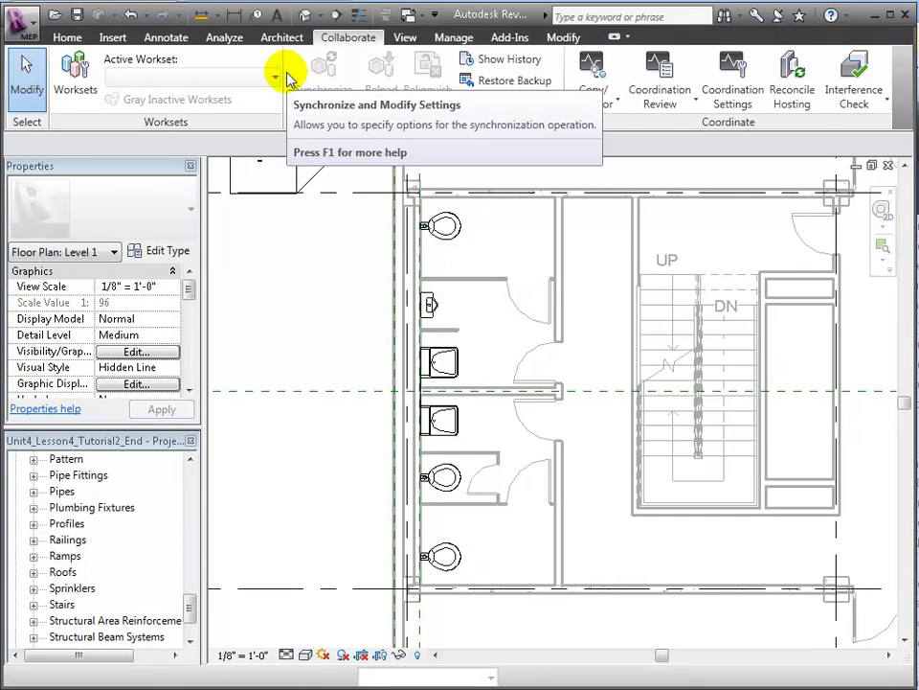
drag(189, 606, 192, 516)
double_click(115, 609)
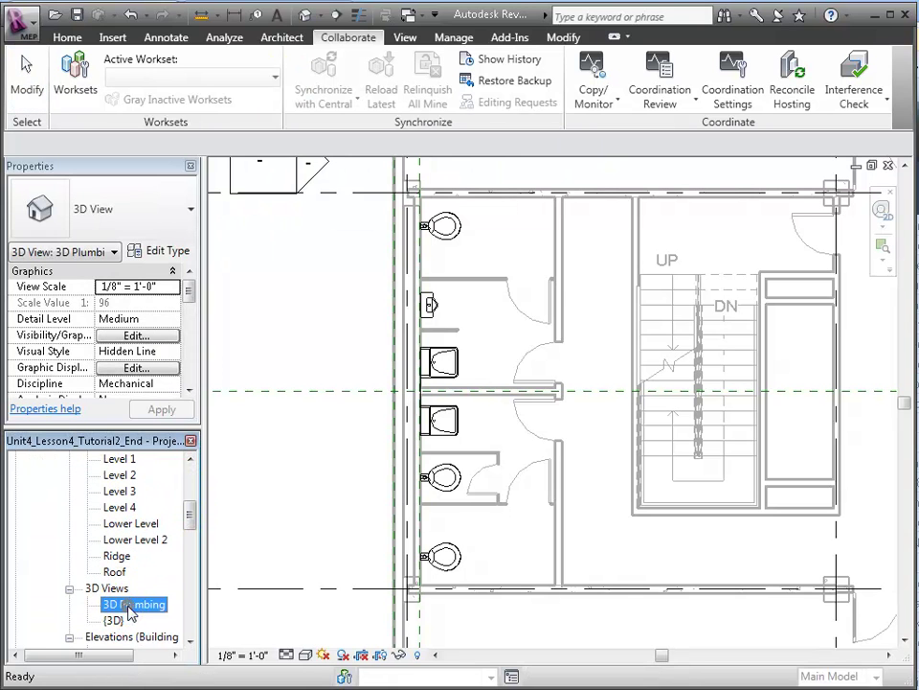
Hide the architectural link on the Revit Links tab of Visibility/Graphics, then home the view
key(v)
key(v)
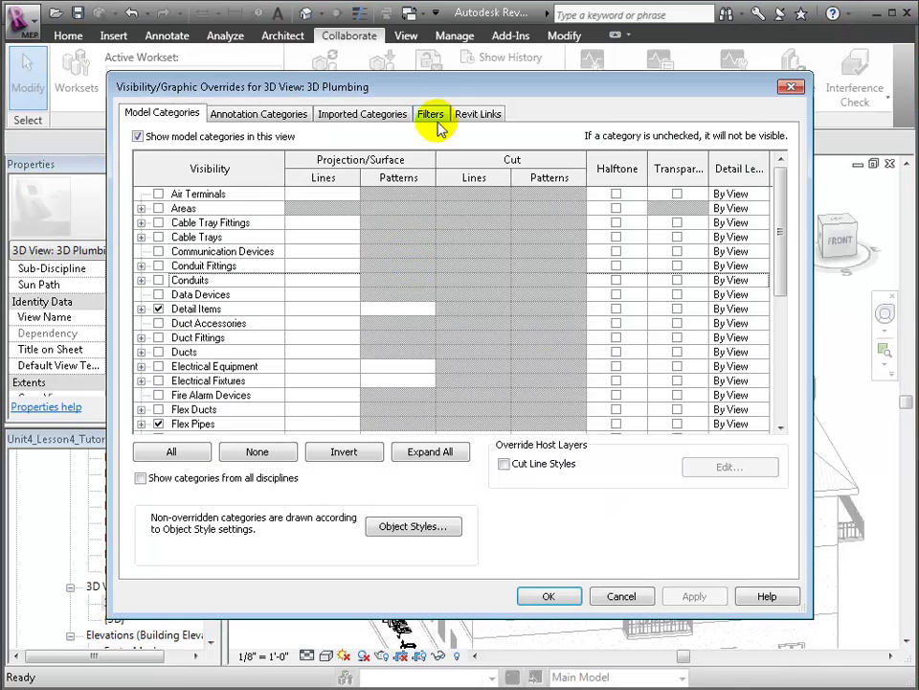
click(477, 112)
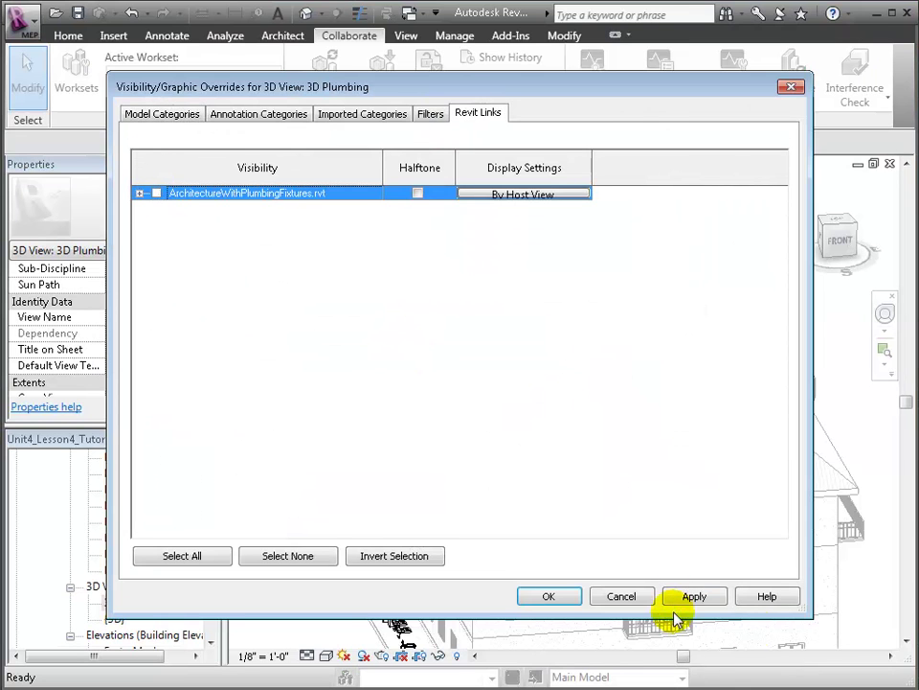
click(553, 599)
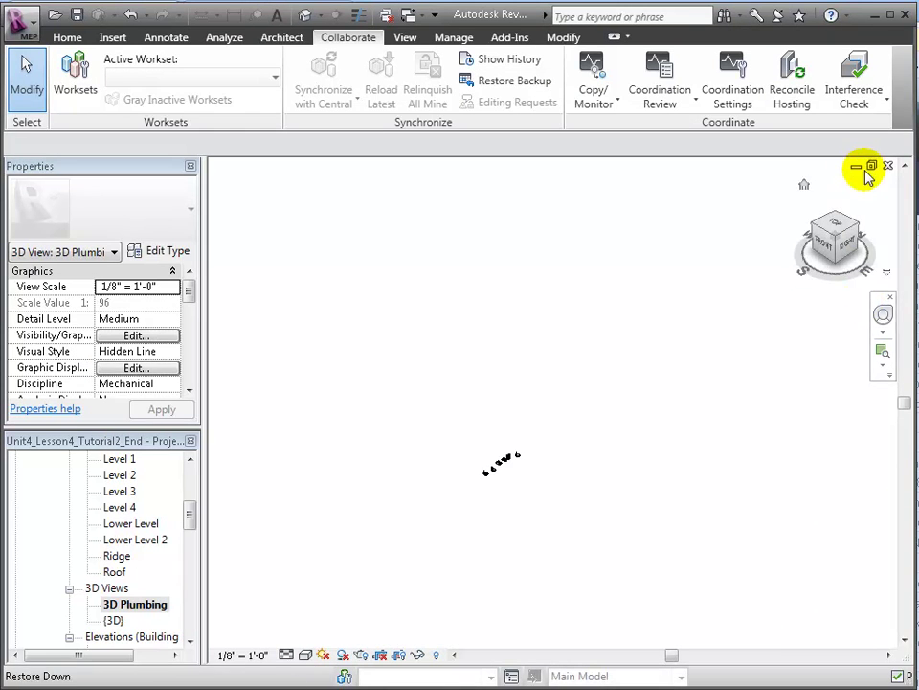
click(805, 187)
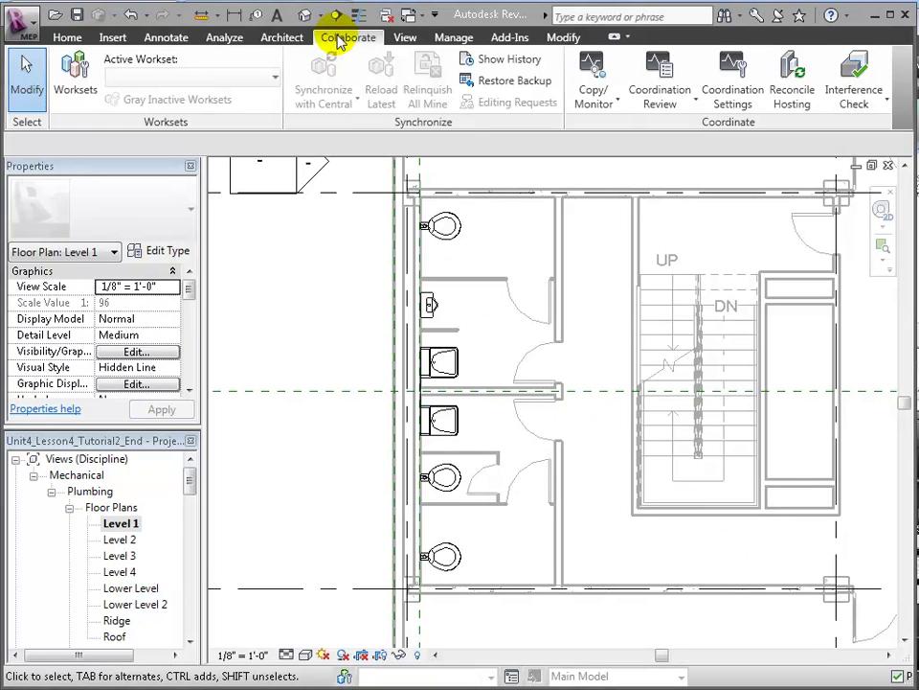
Start Copy/Monitor with Select Link on the linked architectural model
click(594, 96)
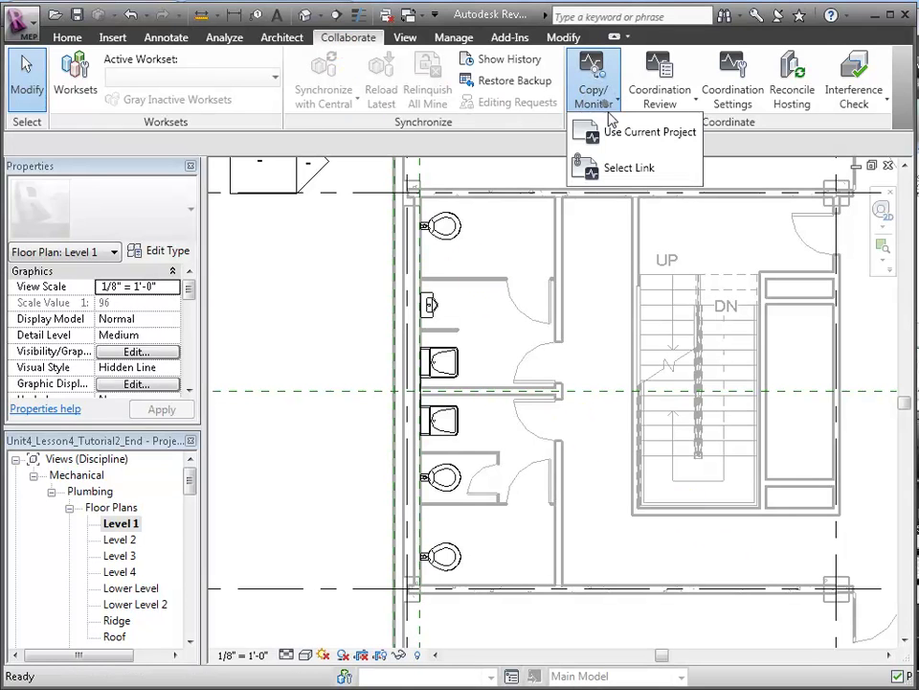
click(623, 173)
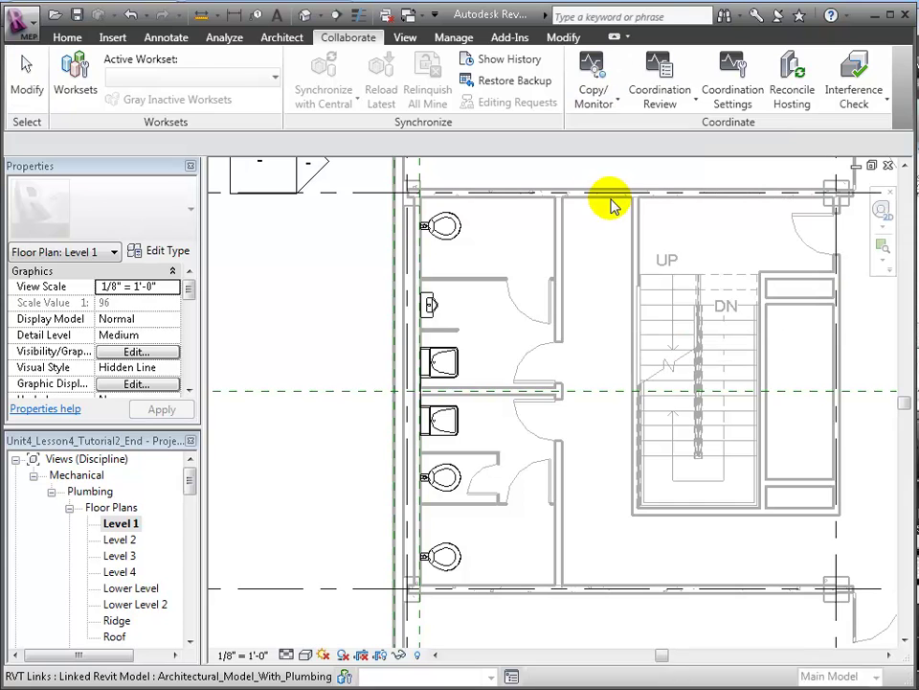
click(611, 204)
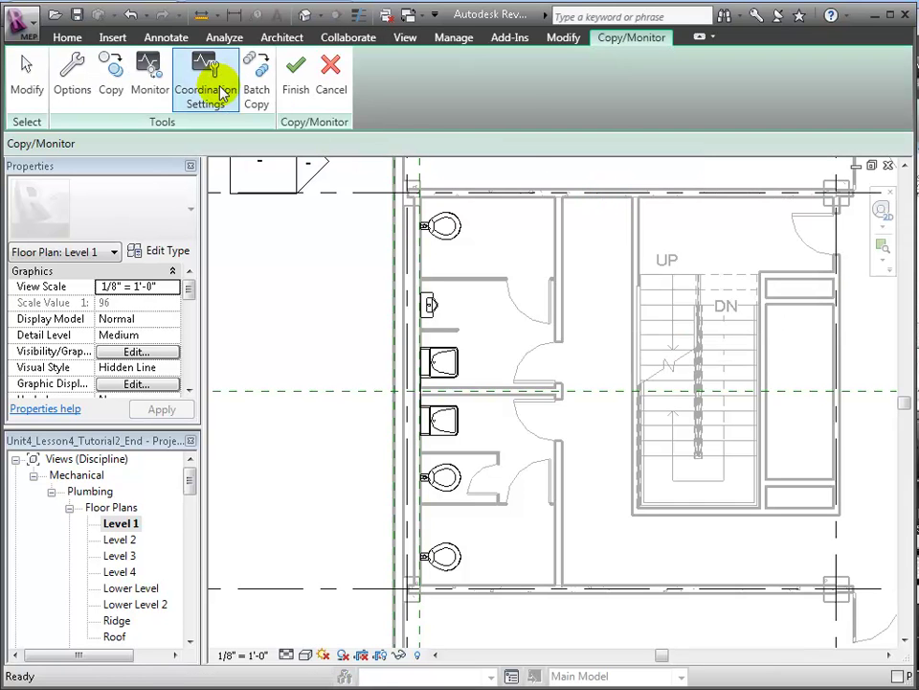
Batch copy the plumbing fixtures with Plumbing Fixtures set to Allow batch copy, then finish
click(257, 88)
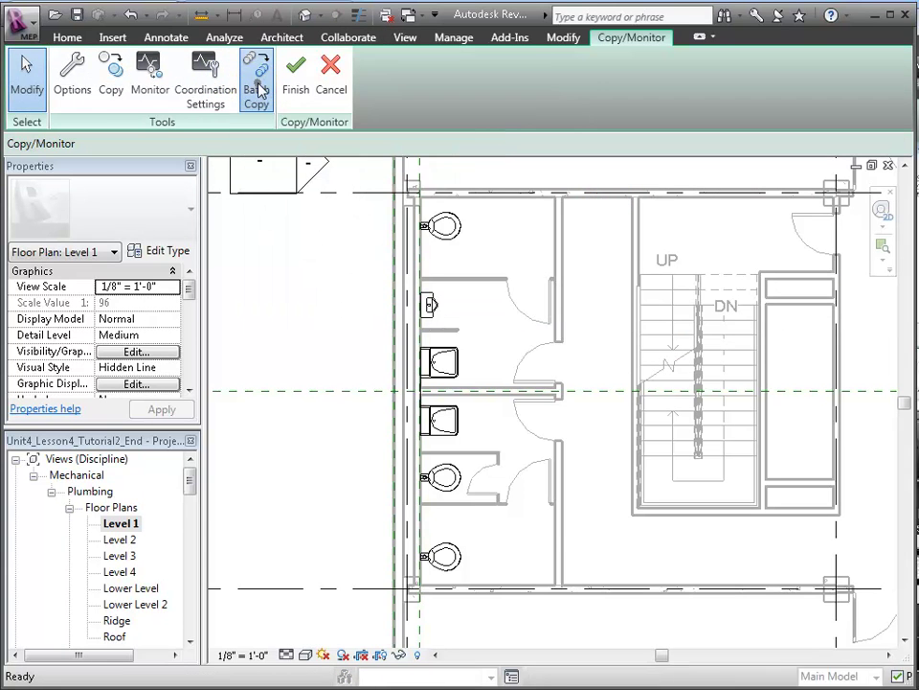
click(489, 360)
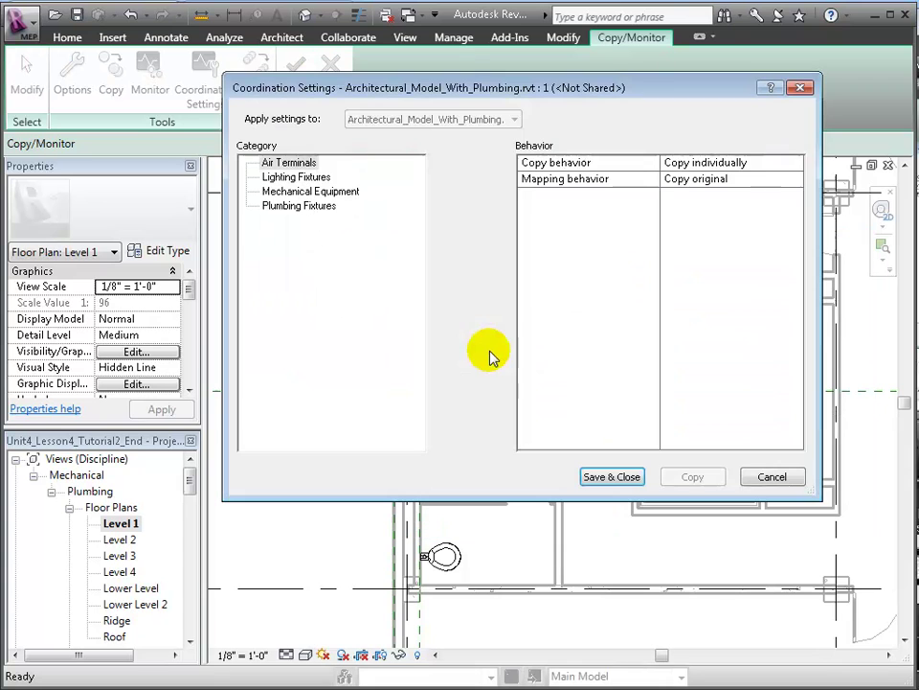
click(300, 205)
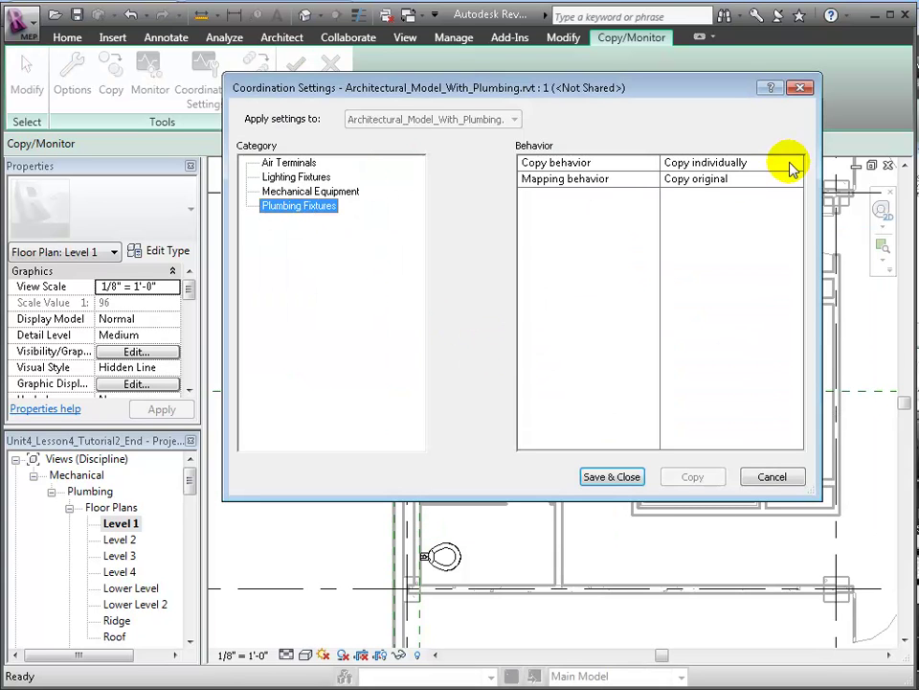
click(791, 167)
click(791, 179)
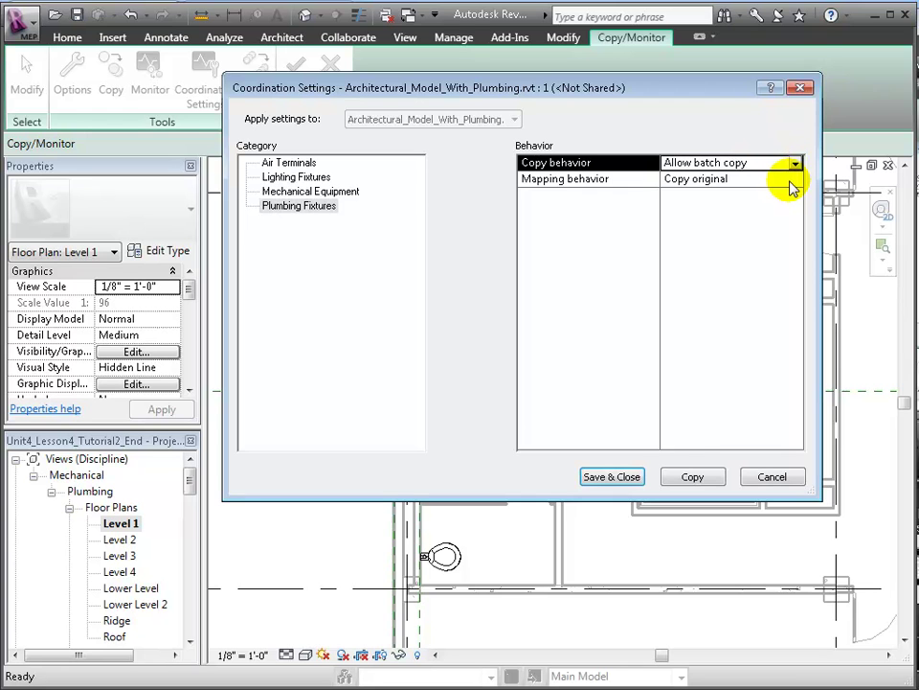
click(695, 477)
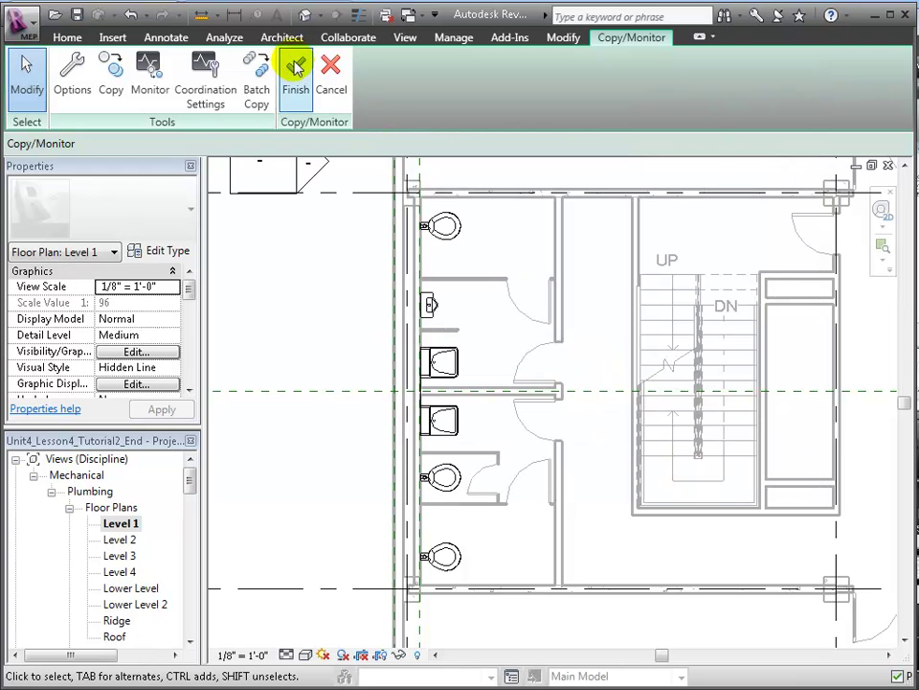
click(296, 67)
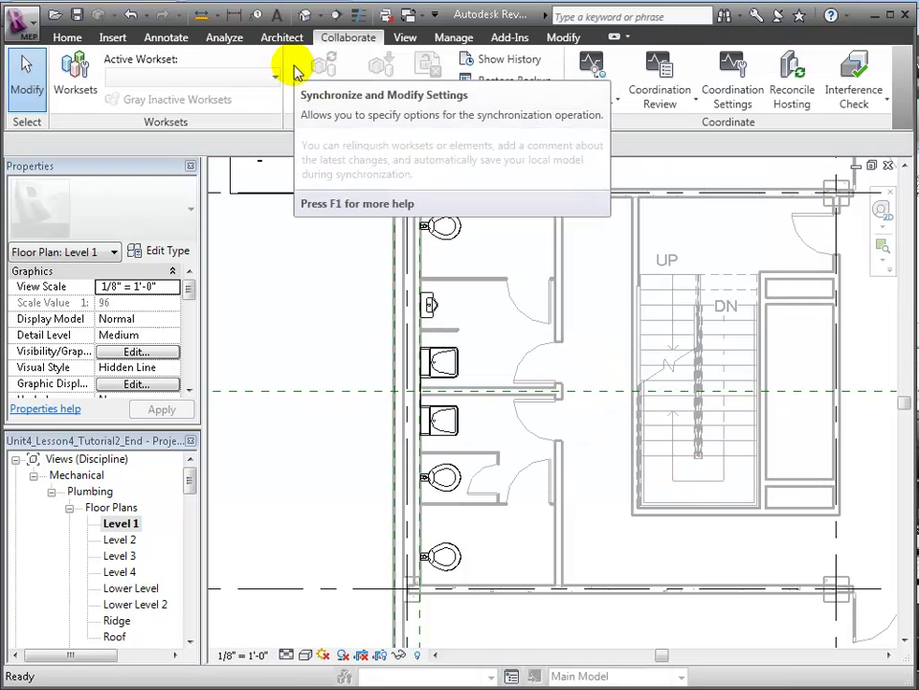
Open 3D Plumbing and home the view to show fixtures stacked on all four levels
scroll(197, 560, down, 4)
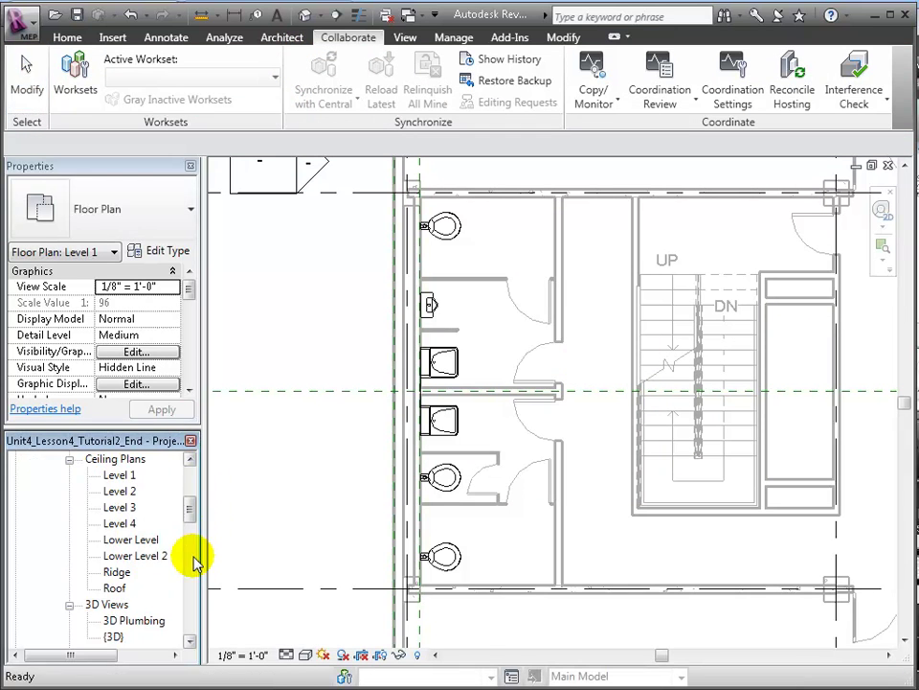
double_click(150, 621)
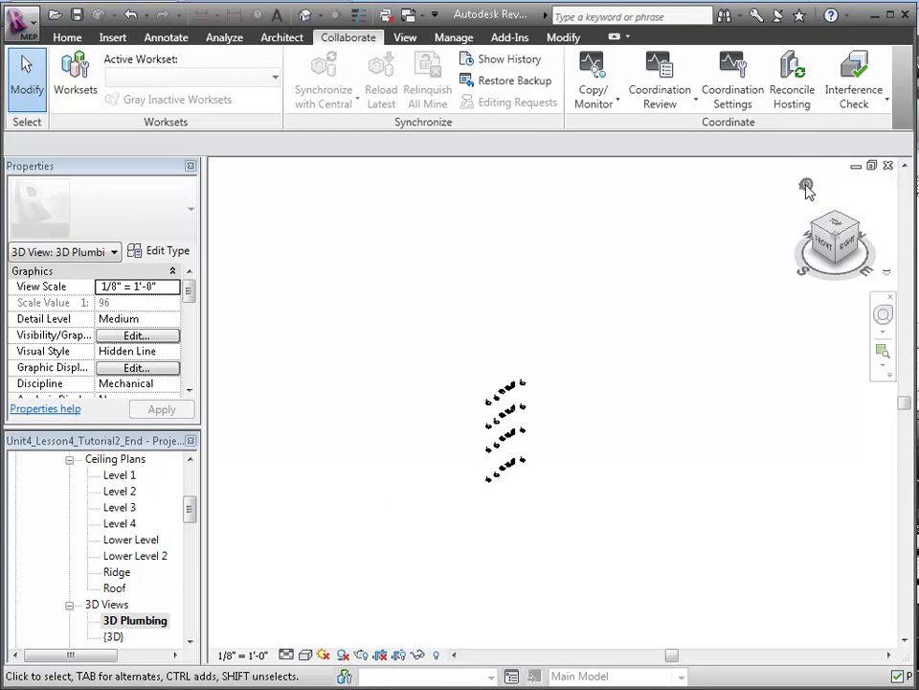
click(805, 186)
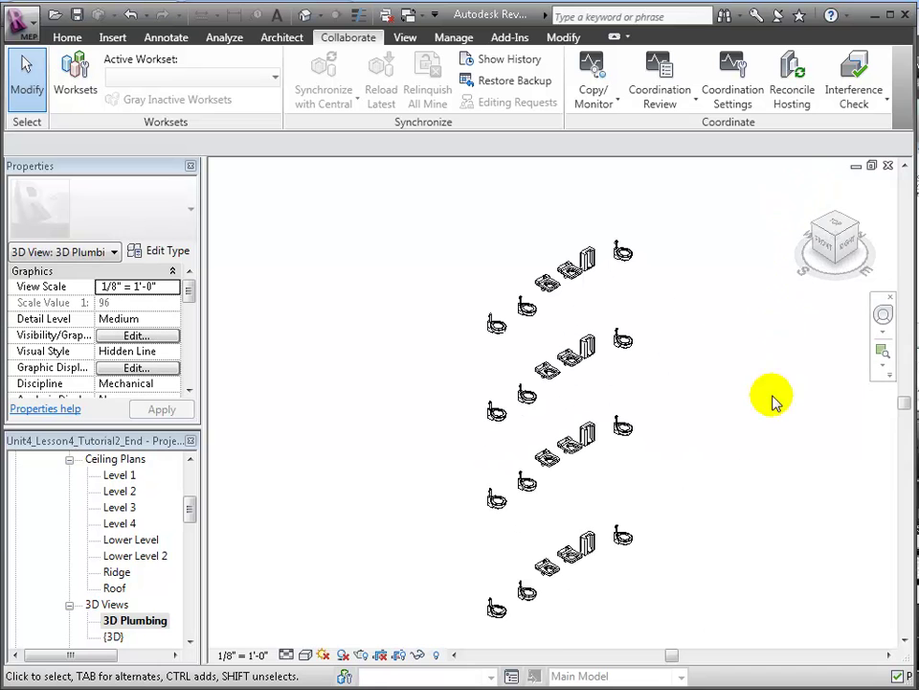